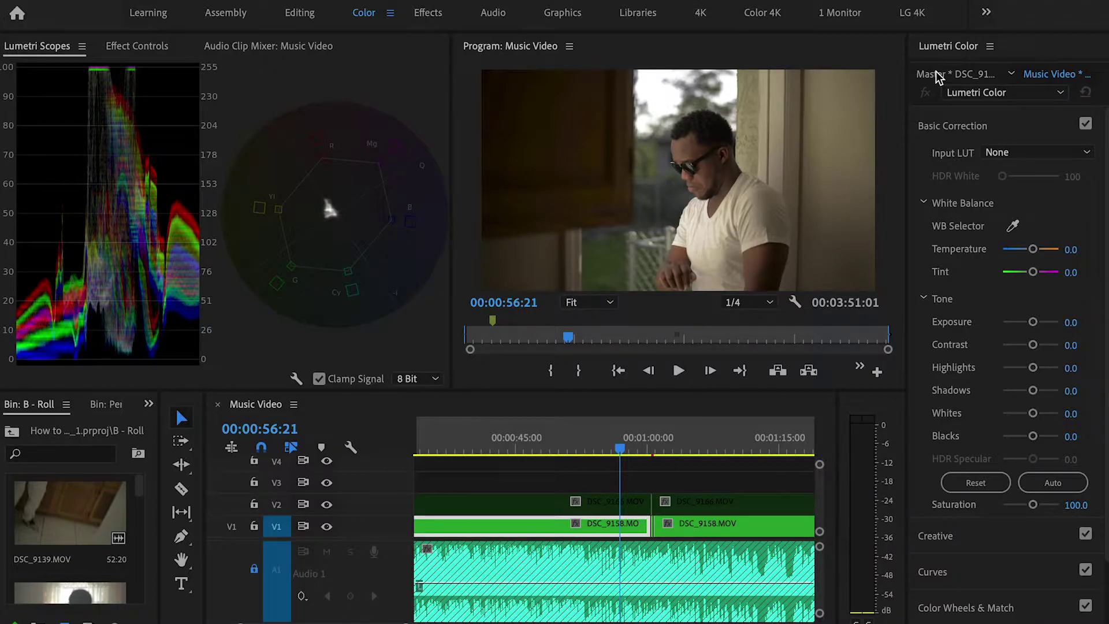
Switch Lumetri Color between the Music Video and DSC_9158.MOV tabs, ending on the master clip
click(936, 71)
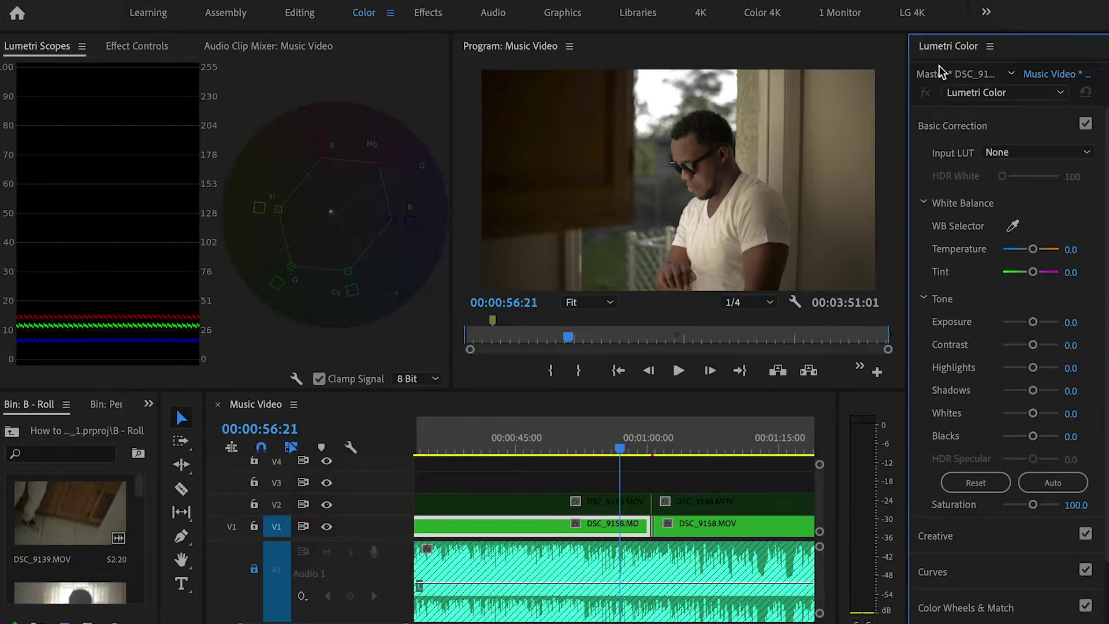
click(953, 74)
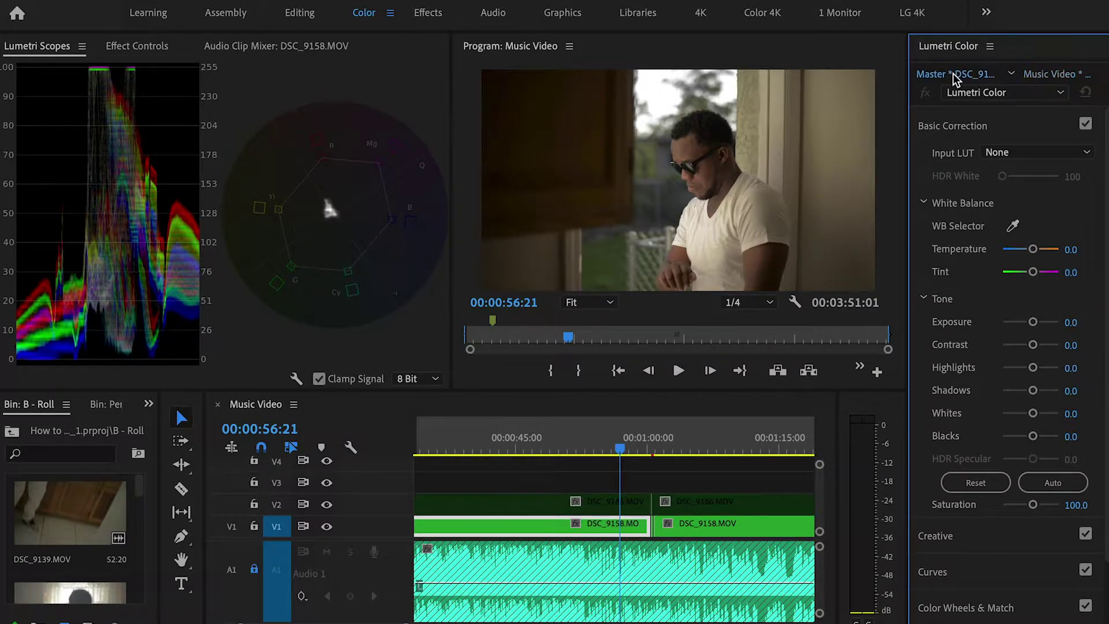
click(1052, 71)
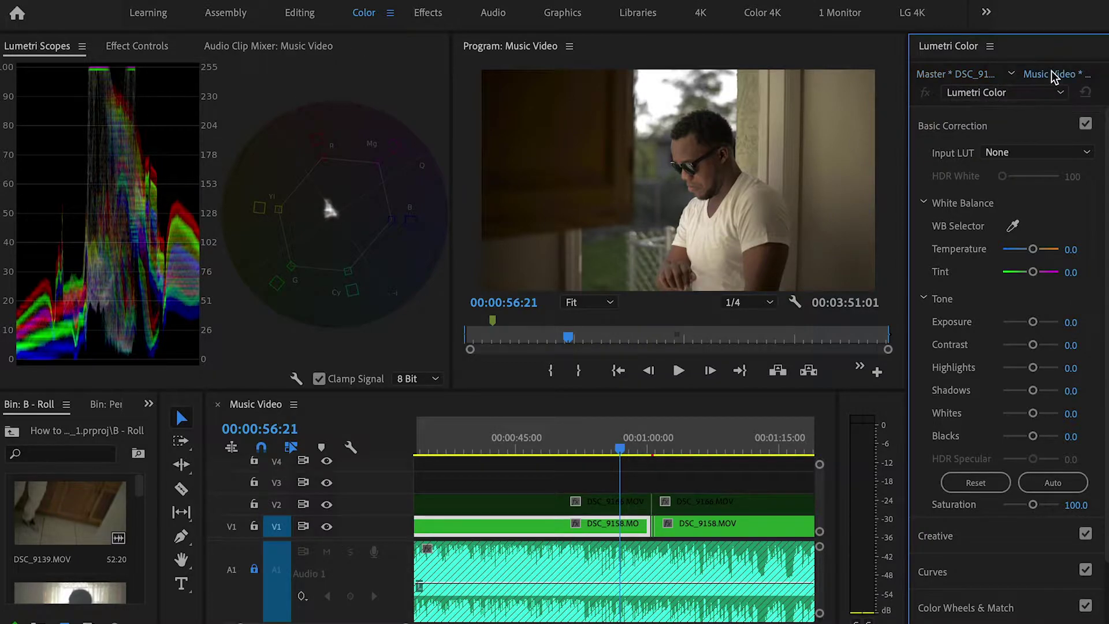
click(956, 75)
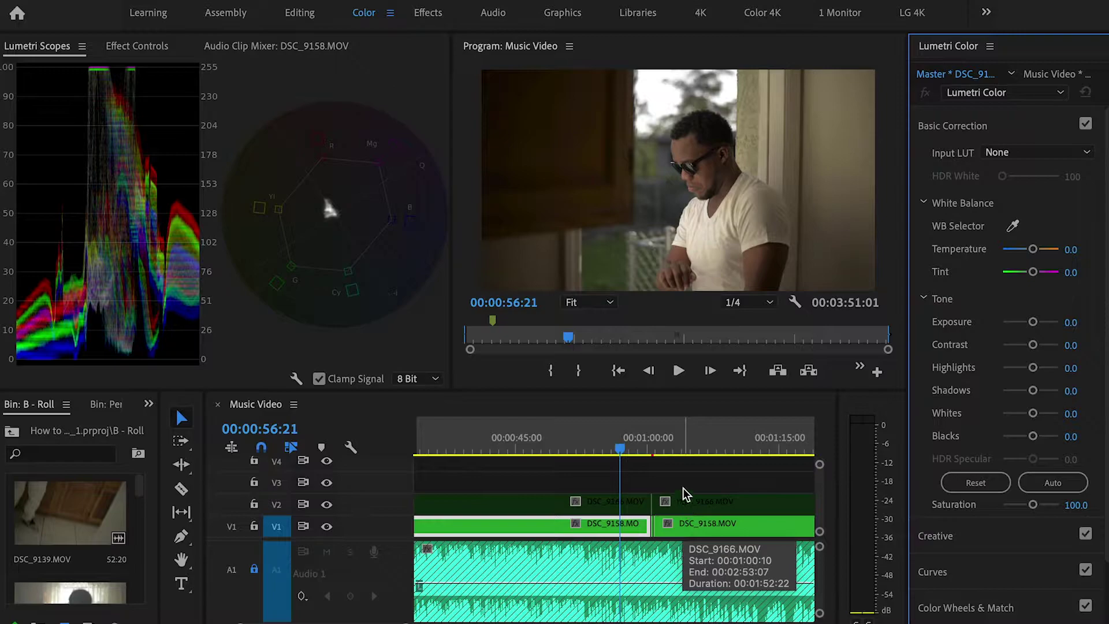
click(1055, 77)
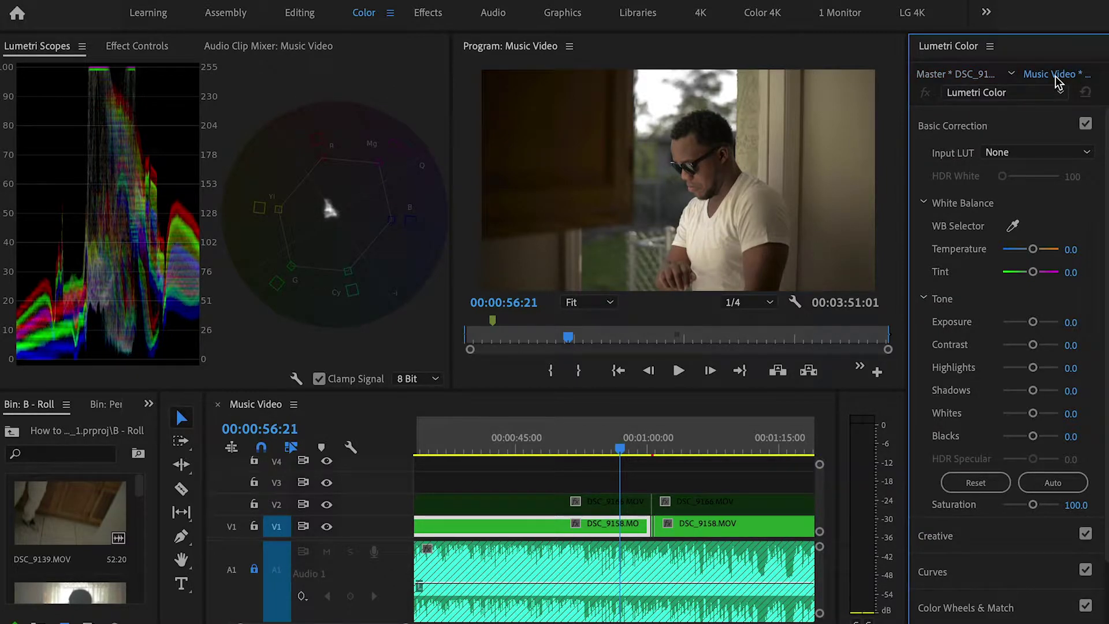
click(952, 73)
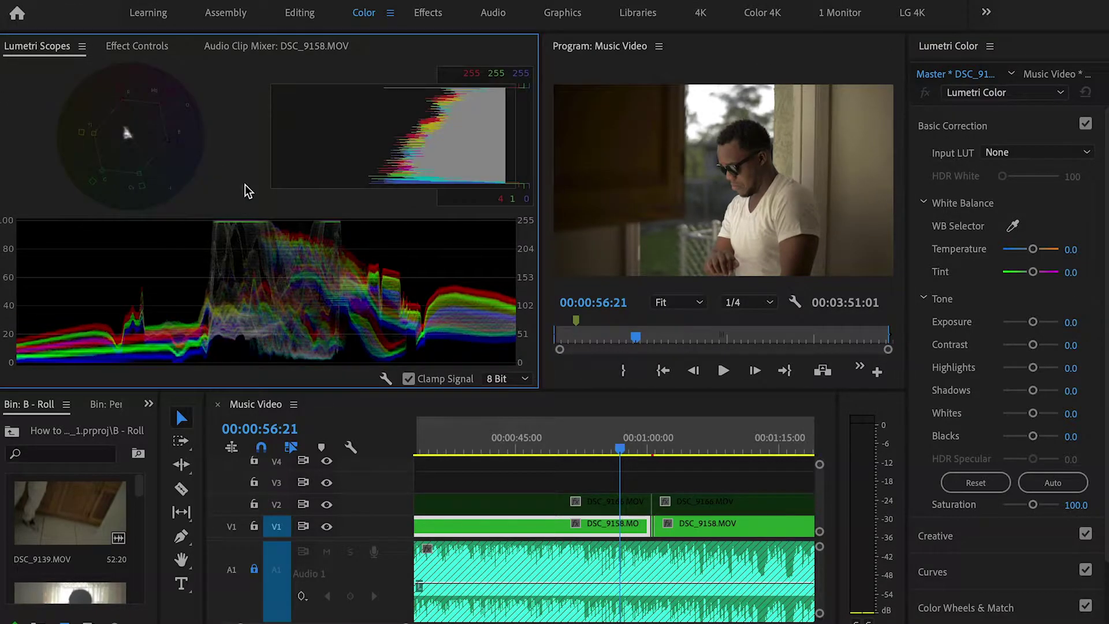
right_click(246, 190)
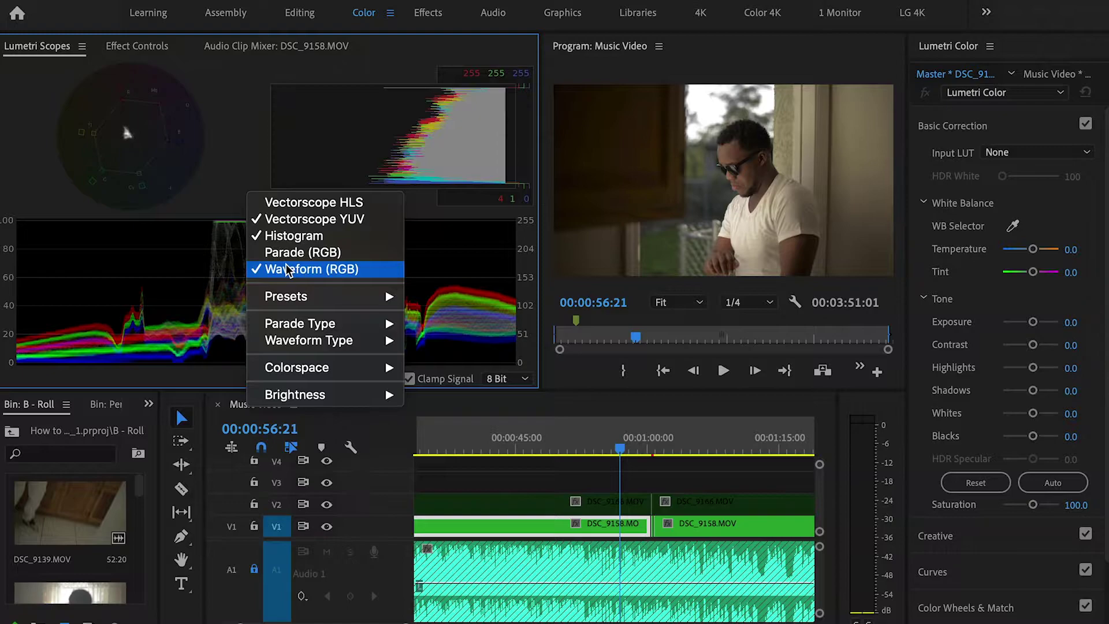
Hide the Histogram scope and start lowering the master clip's exposure from 2.7
click(286, 237)
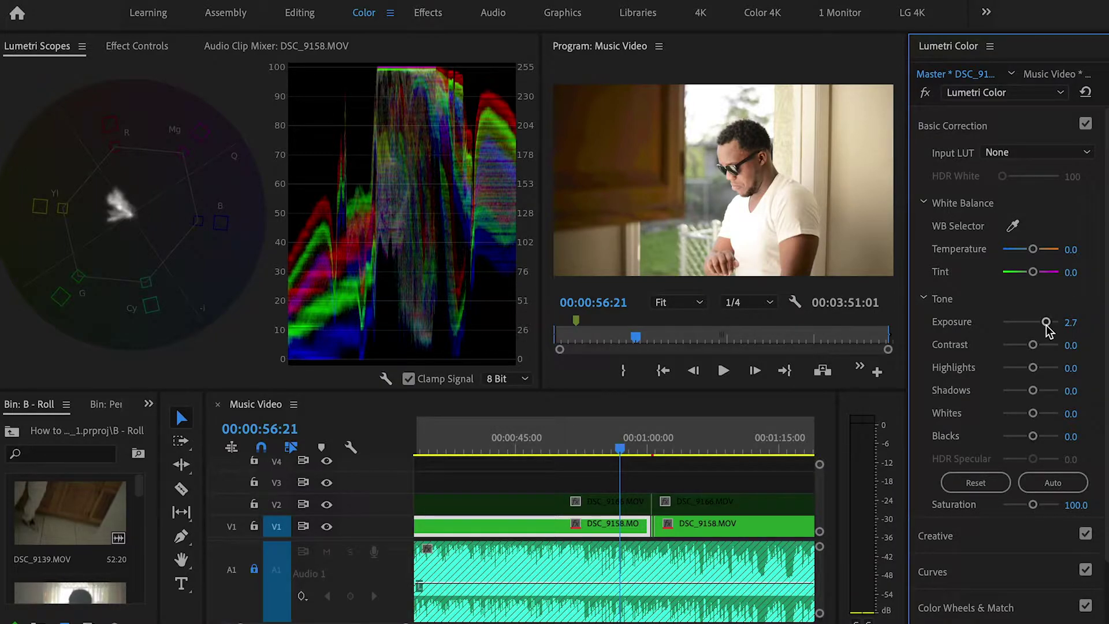
drag(1047, 328, 1031, 332)
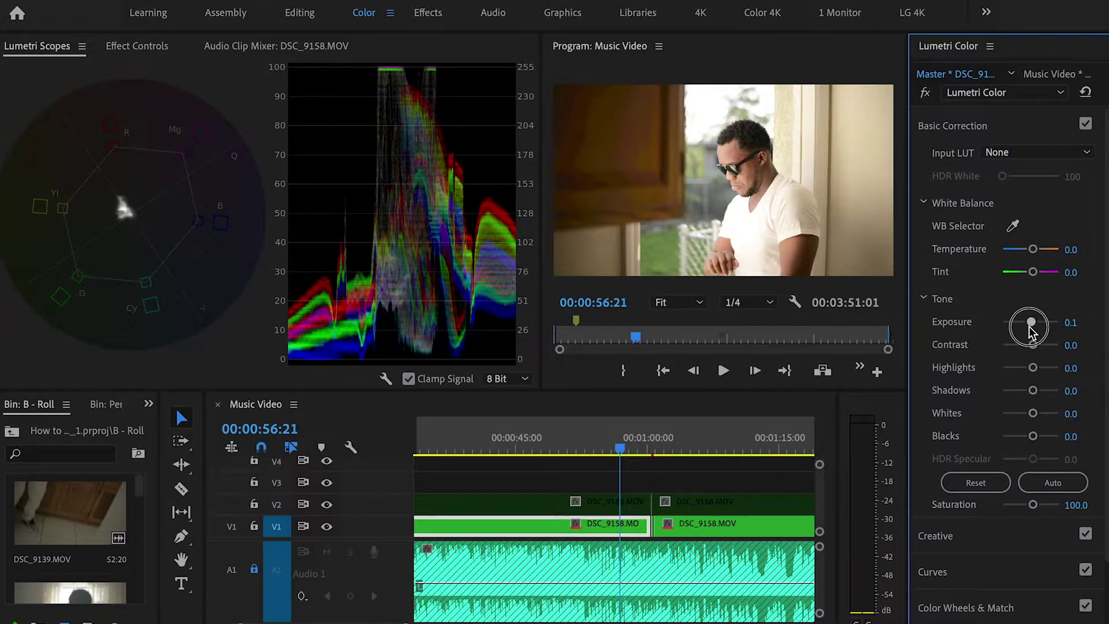
Bring the master clip's Exposure down to -0.1, checking the shot in an enlarged preview
drag(1028, 327, 1027, 330)
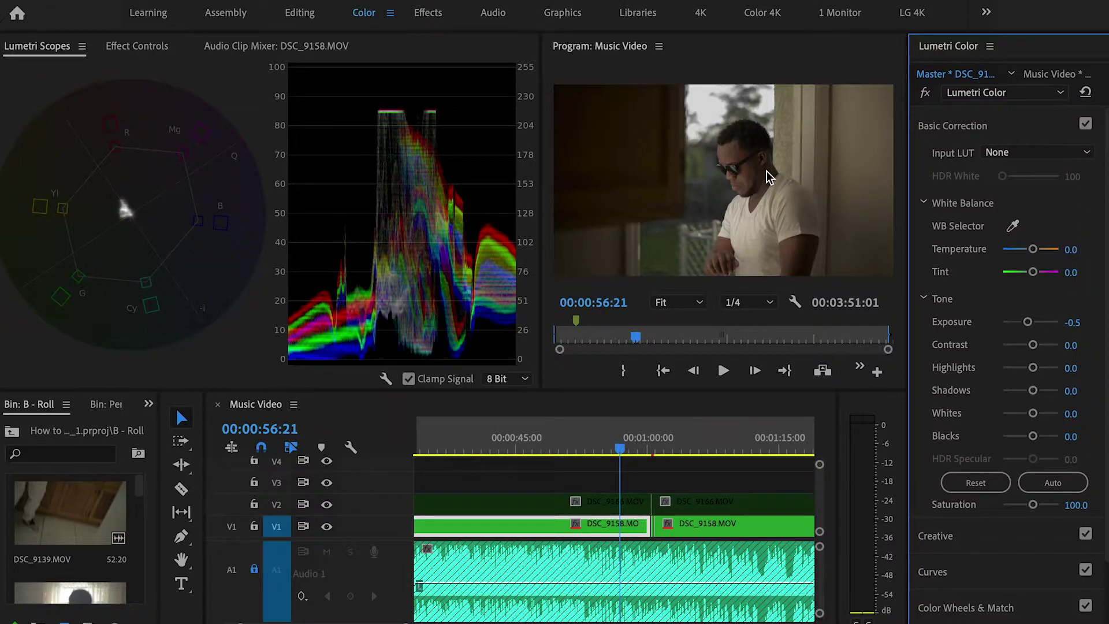
key(grave)
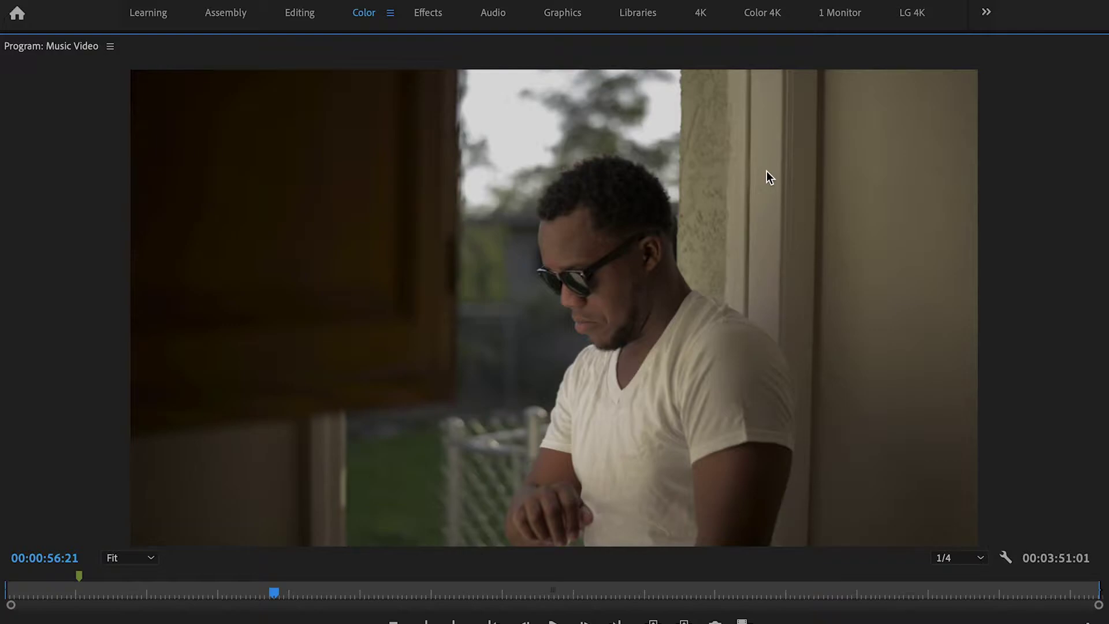
key(grave)
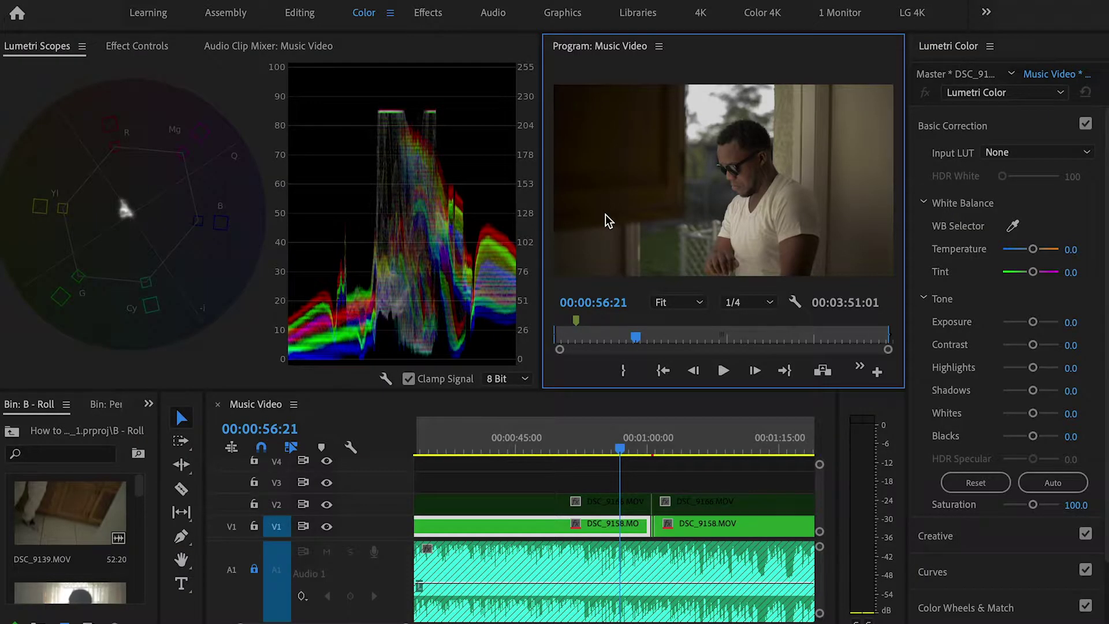
click(963, 74)
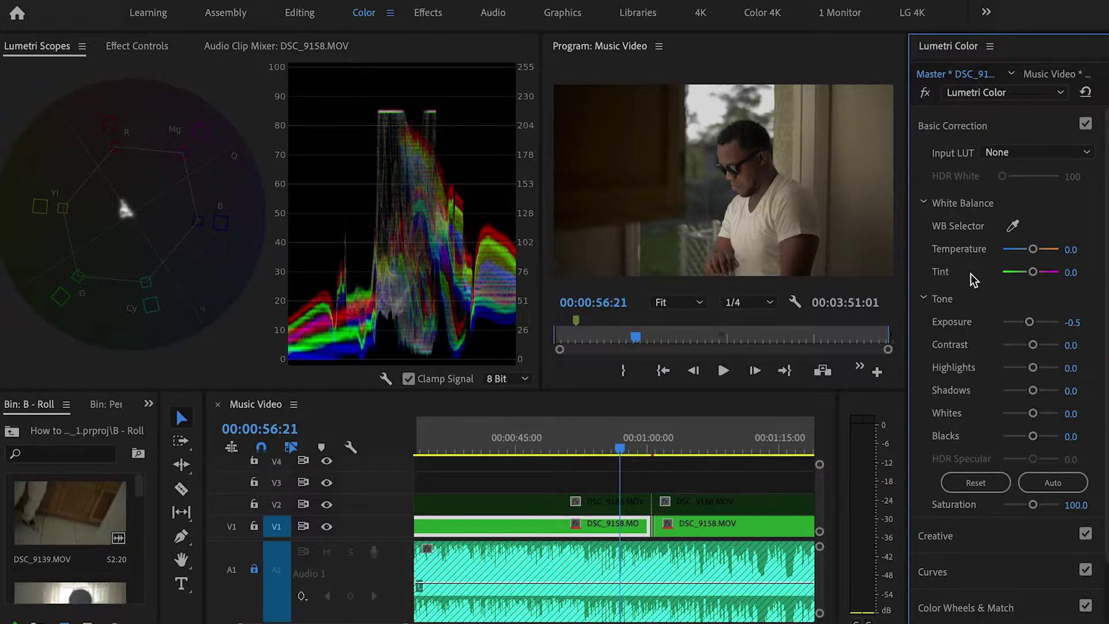
mouse_move(1030, 322)
mouse_down()
mouse_move(1066, 323)
mouse_move(1030, 328)
mouse_up()
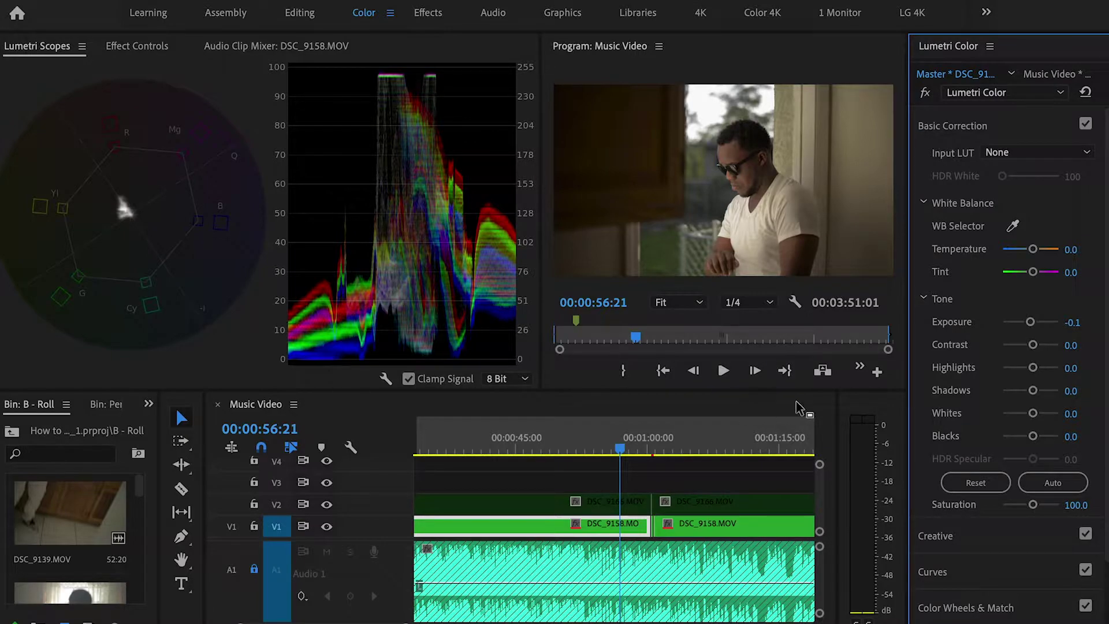
Raise the master clip's Blacks to 1.5 and save the project
drag(1033, 441, 1031, 442)
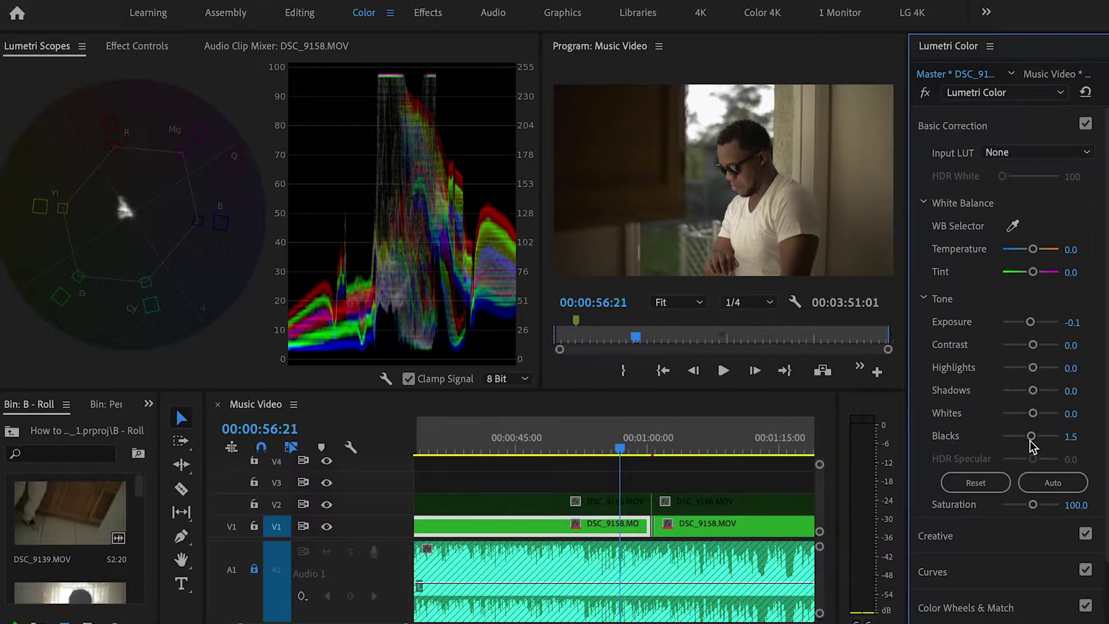
key(ctrl+s)
click(1074, 344)
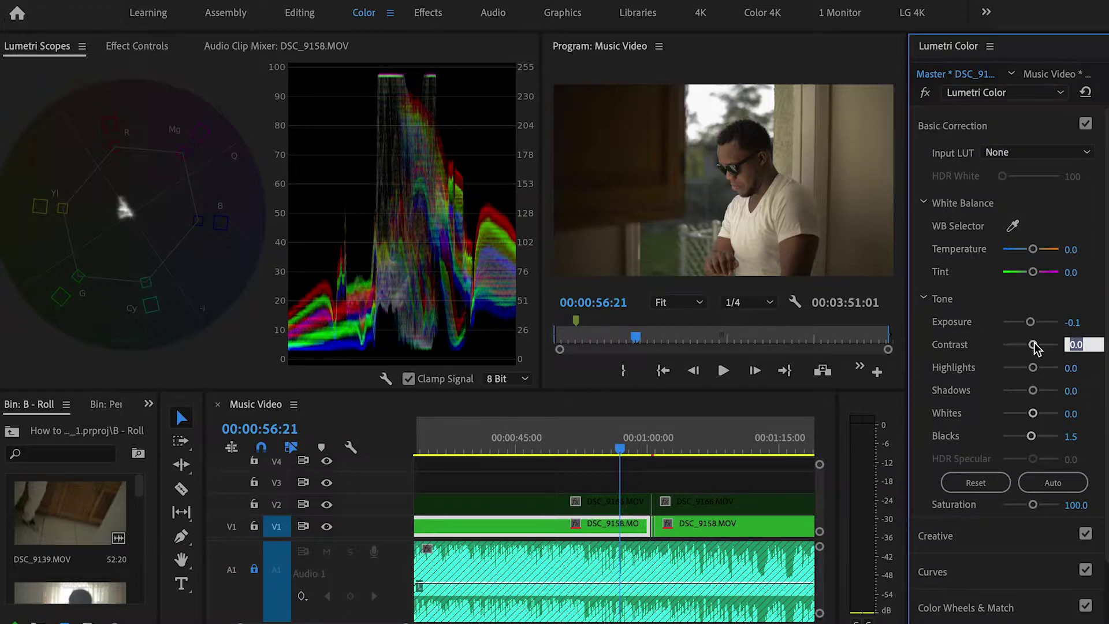
Set Contrast to 50.8, Highlights to 38.5 and Shadows to 20.0 in Basic Correction
drag(1034, 345, 1047, 350)
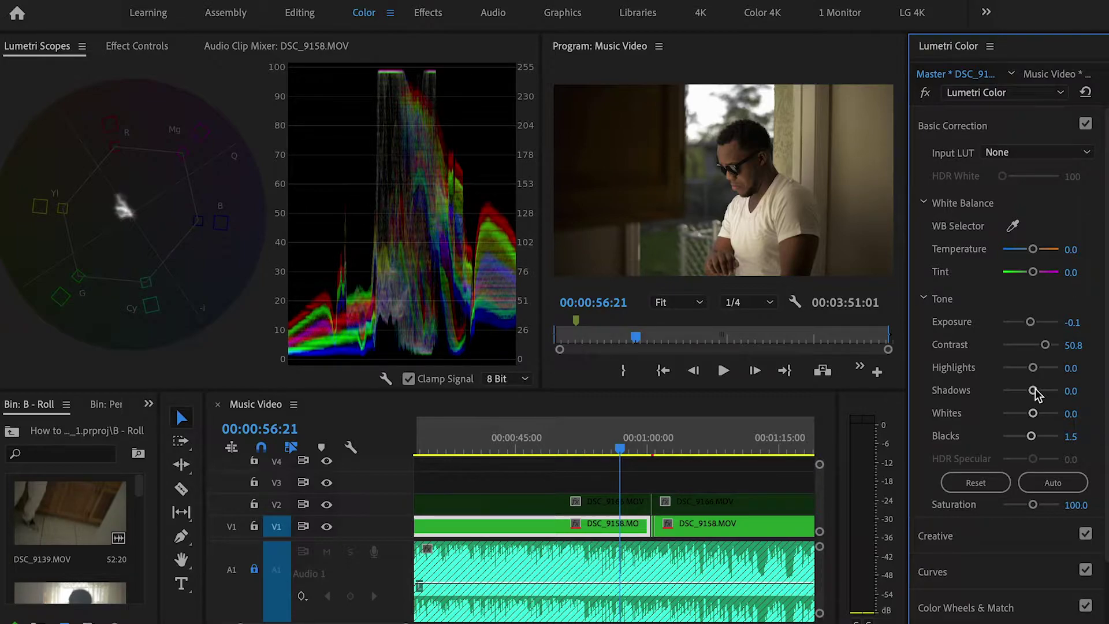
drag(1034, 391, 1046, 393)
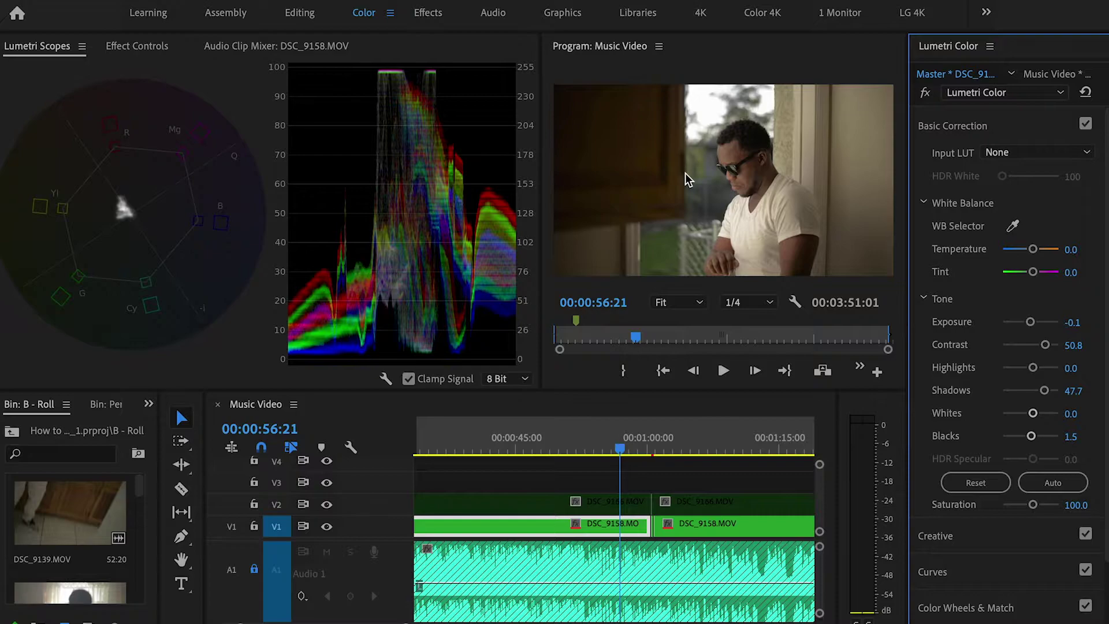
key(grave)
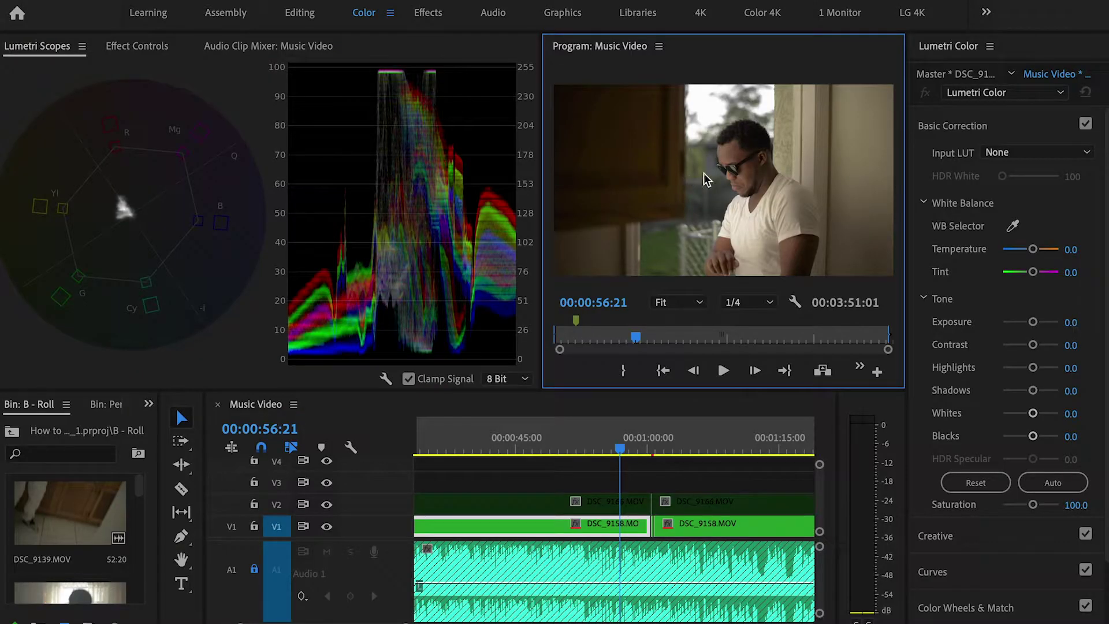
click(963, 74)
drag(1043, 390, 1036, 395)
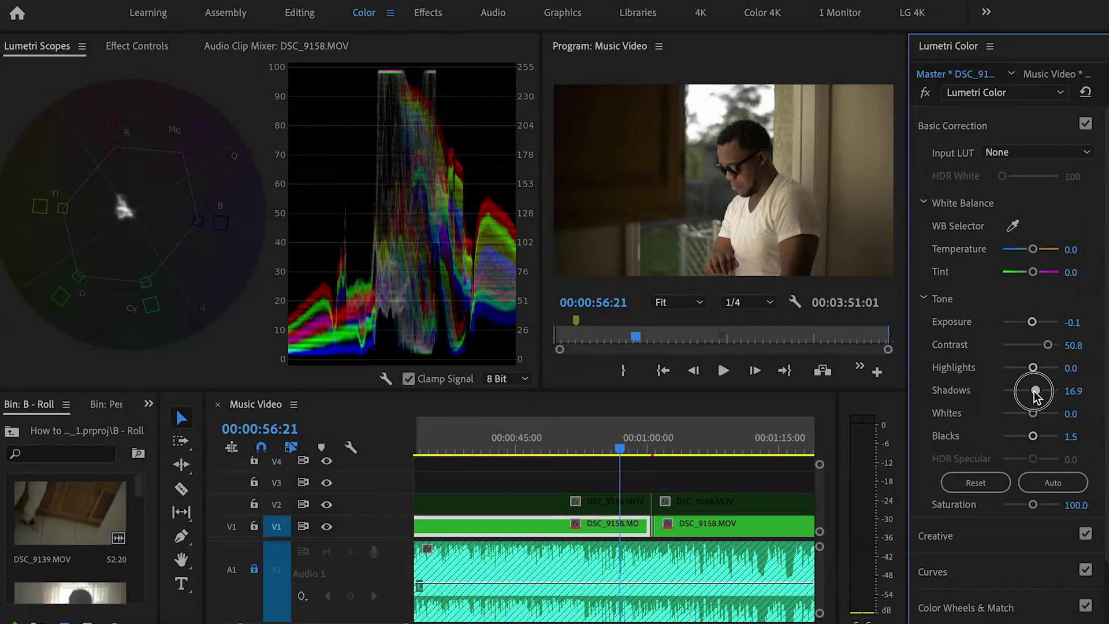
drag(1035, 394, 1040, 364)
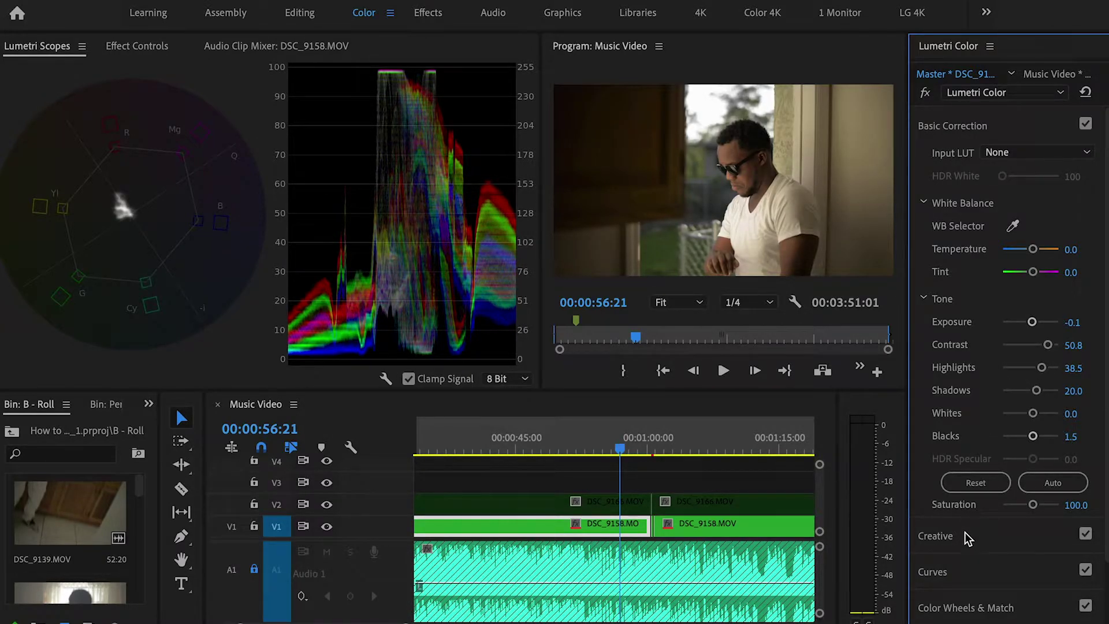
scroll(1018, 234, down, 1)
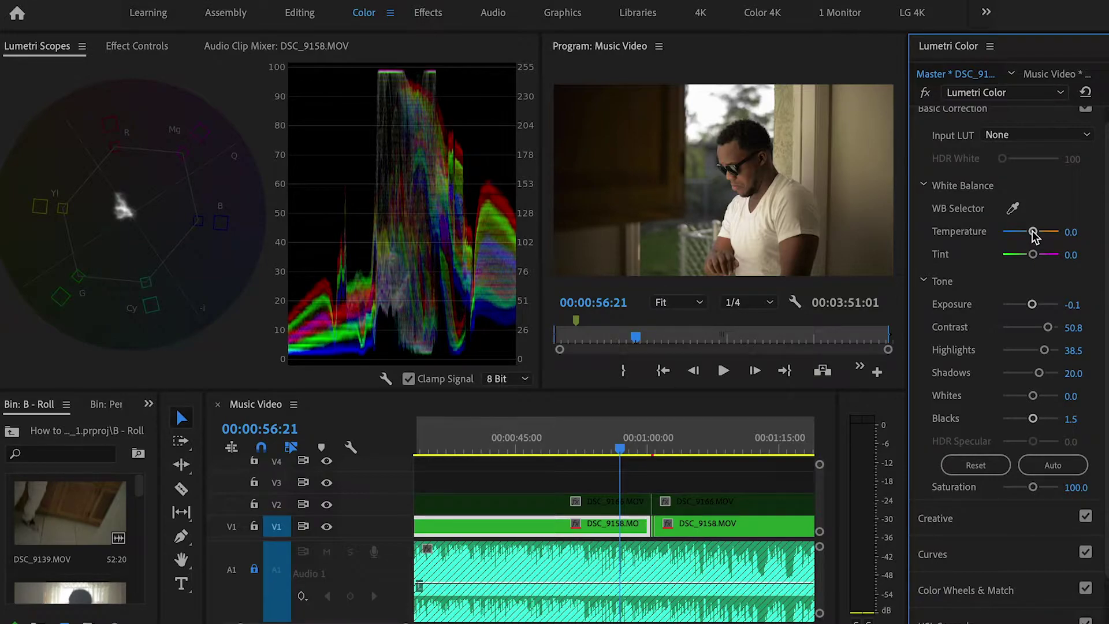
drag(1032, 231, 1021, 234)
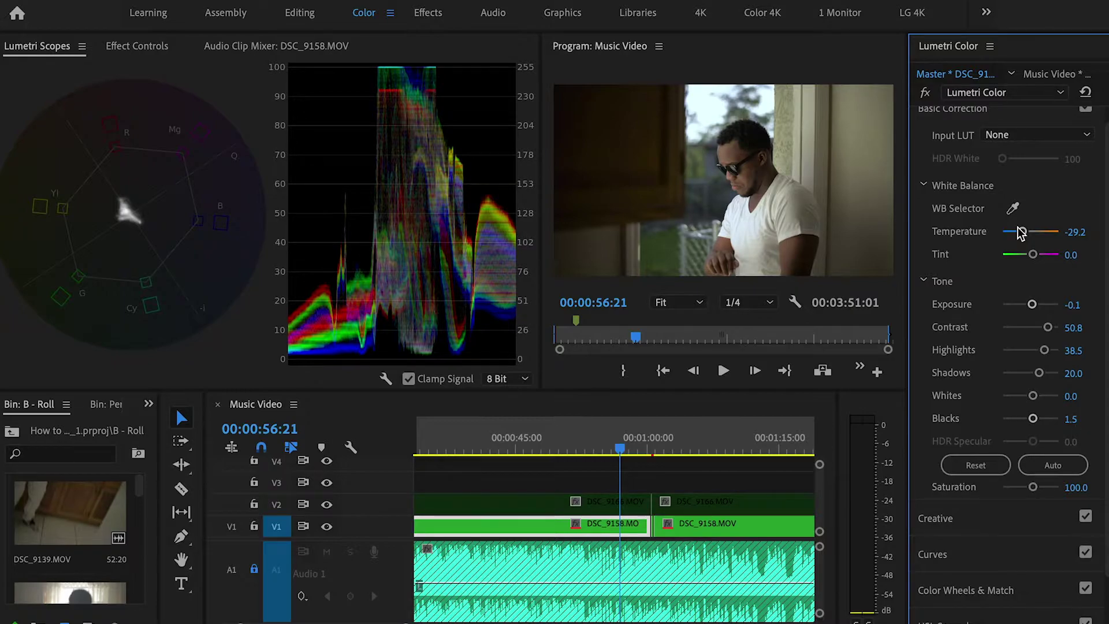
drag(1019, 232, 1030, 232)
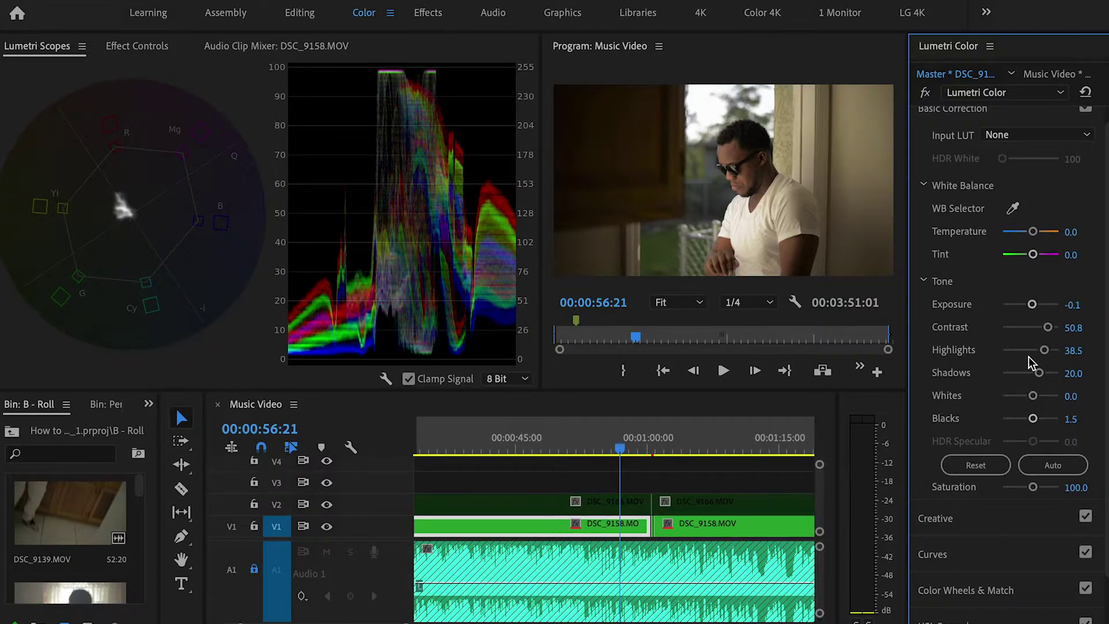
Expand the Creative section and raise Saturation to 147.7 on the master clip
scroll(1027, 368, down, 3)
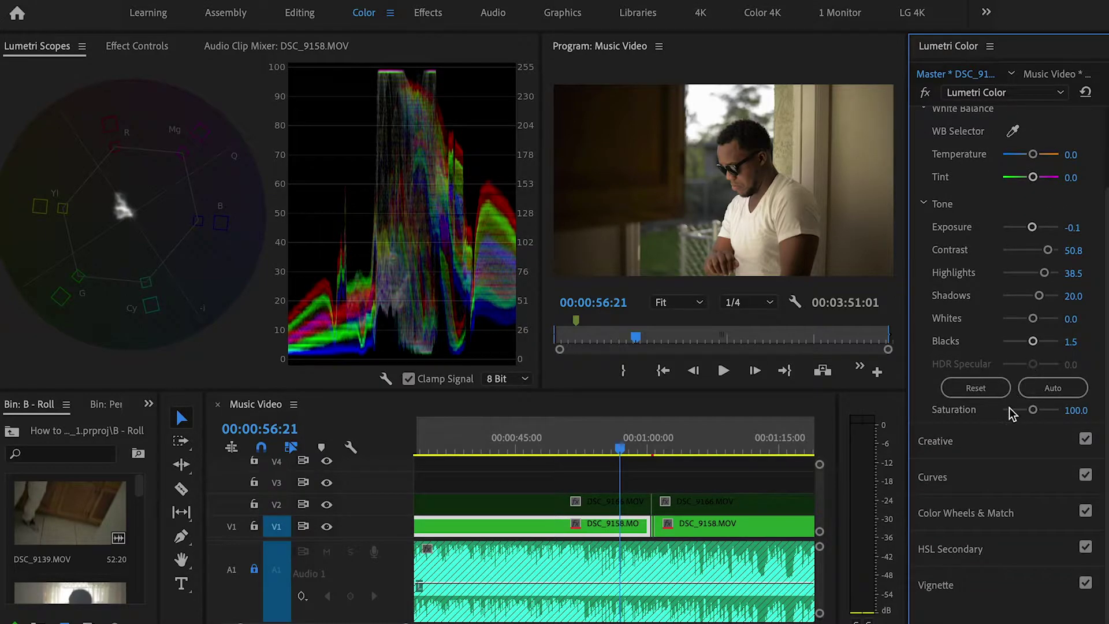
click(1003, 439)
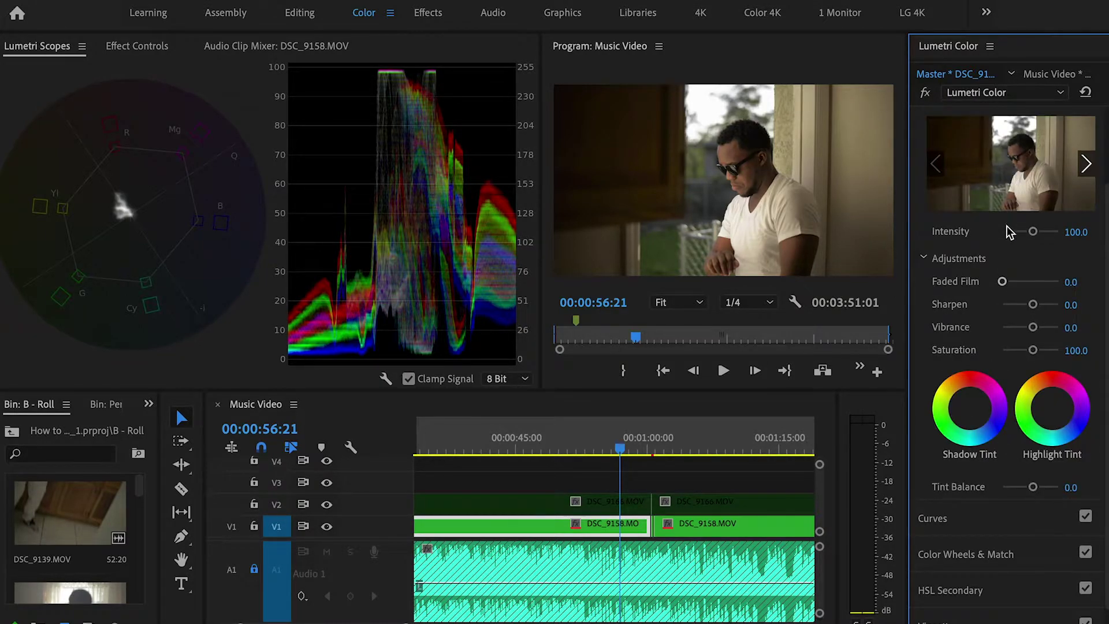
scroll(1007, 228, up, 3)
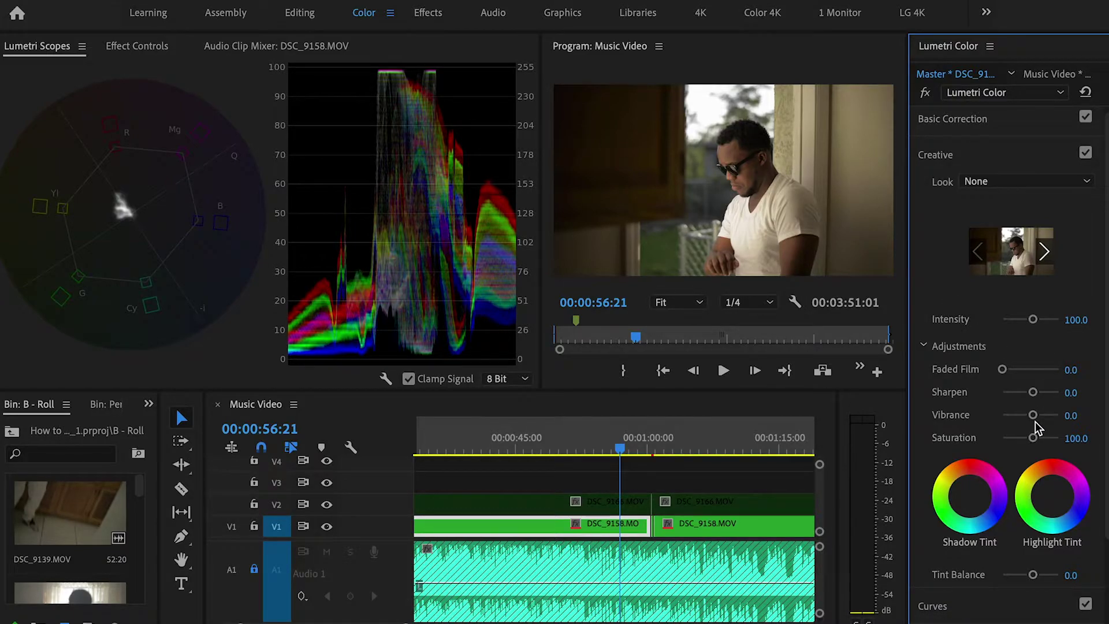
drag(1033, 437, 1045, 439)
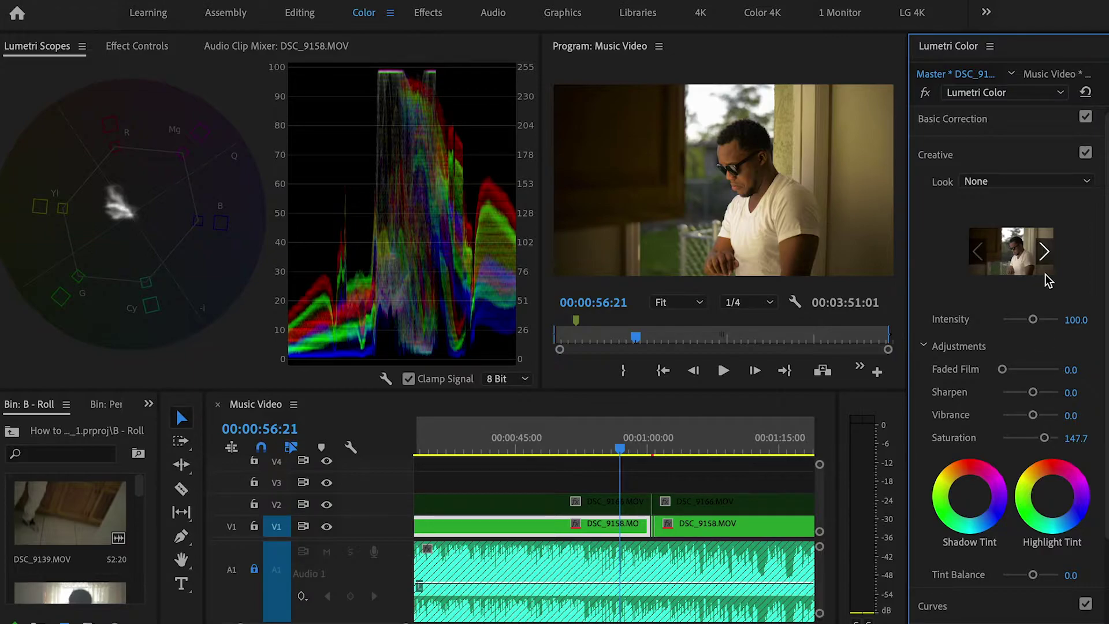
scroll(1045, 273, down, 3)
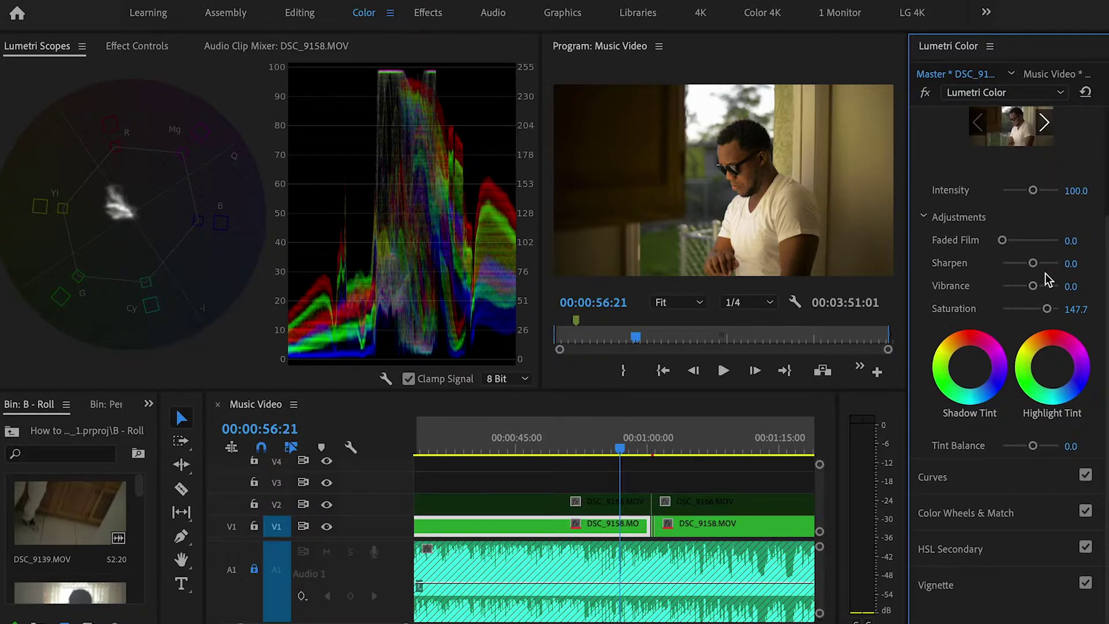
click(986, 480)
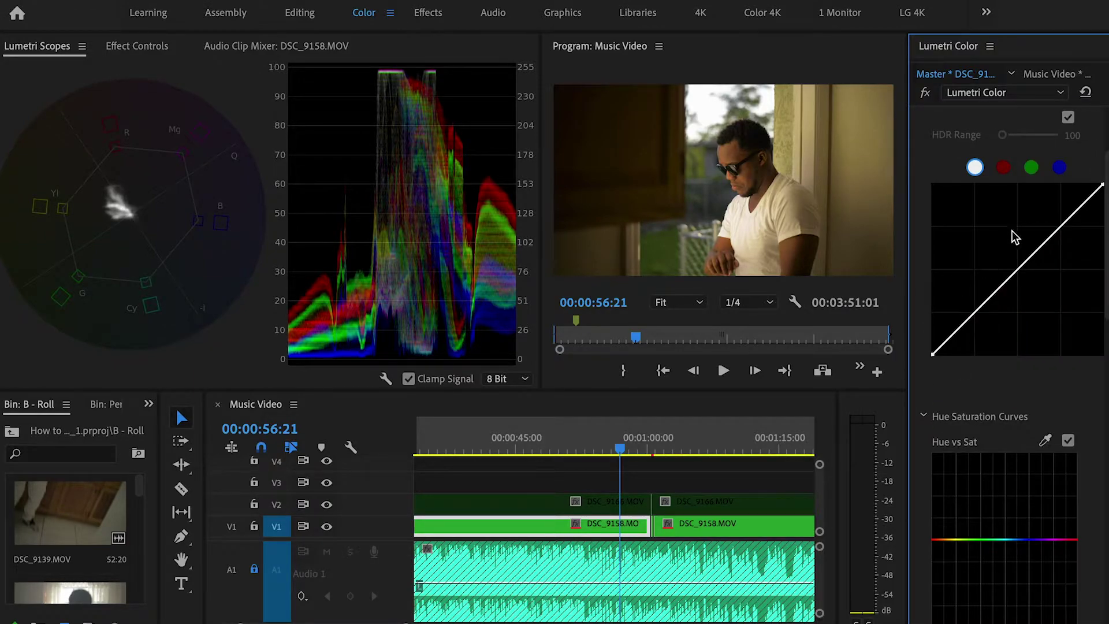
Add highlight and shadow points to the RGB curve, lifting the upper point and nudging the lower one
click(1060, 227)
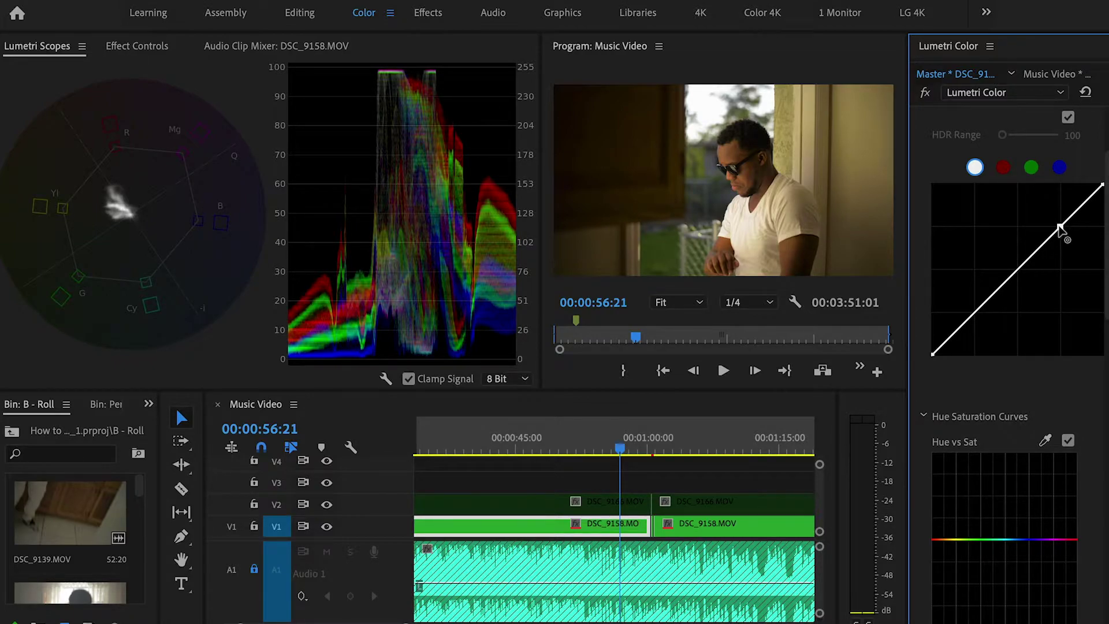
click(973, 317)
click(1060, 229)
drag(1061, 228, 1051, 226)
click(973, 317)
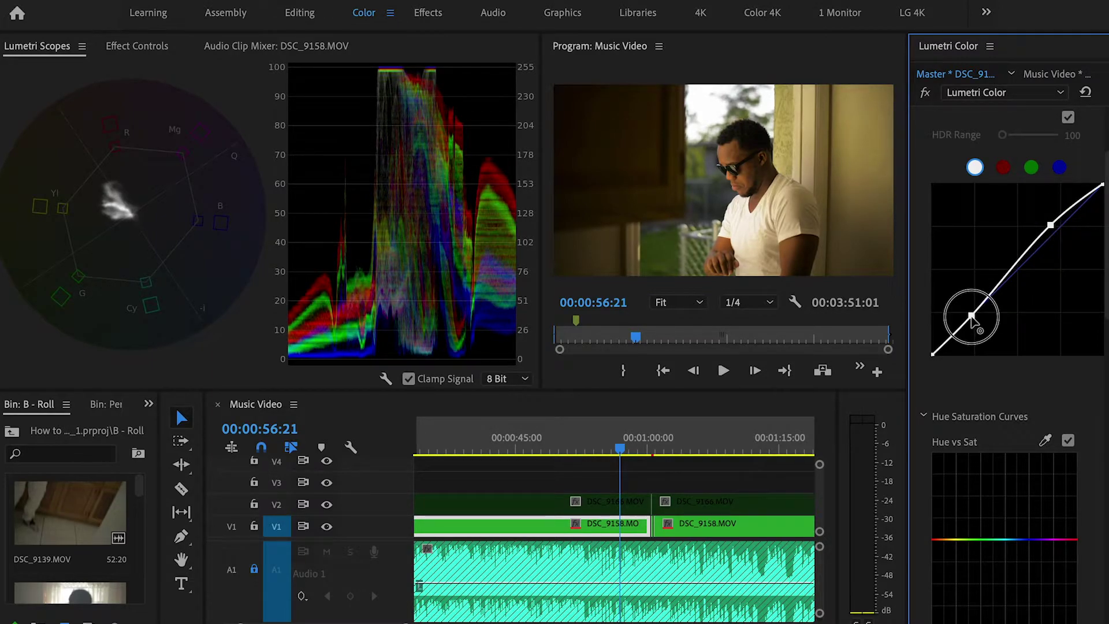
drag(972, 317, 969, 317)
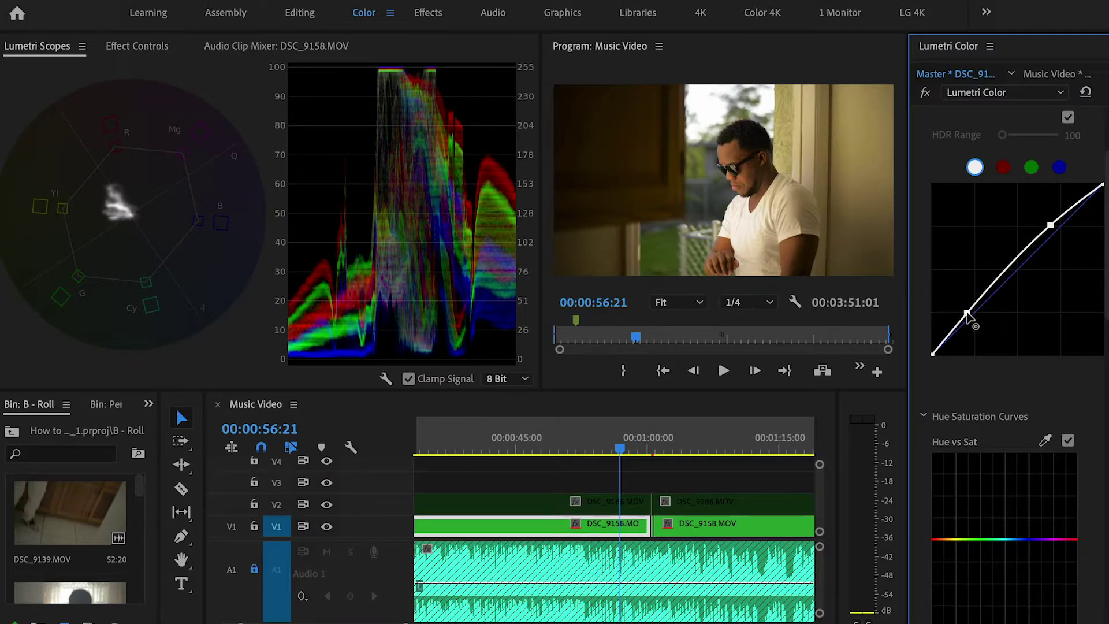
Save the project with Ctrl+S and scroll the Lumetri panel to the Hue vs Sat curve
scroll(967, 312, up, 3)
scroll(968, 312, down, 9)
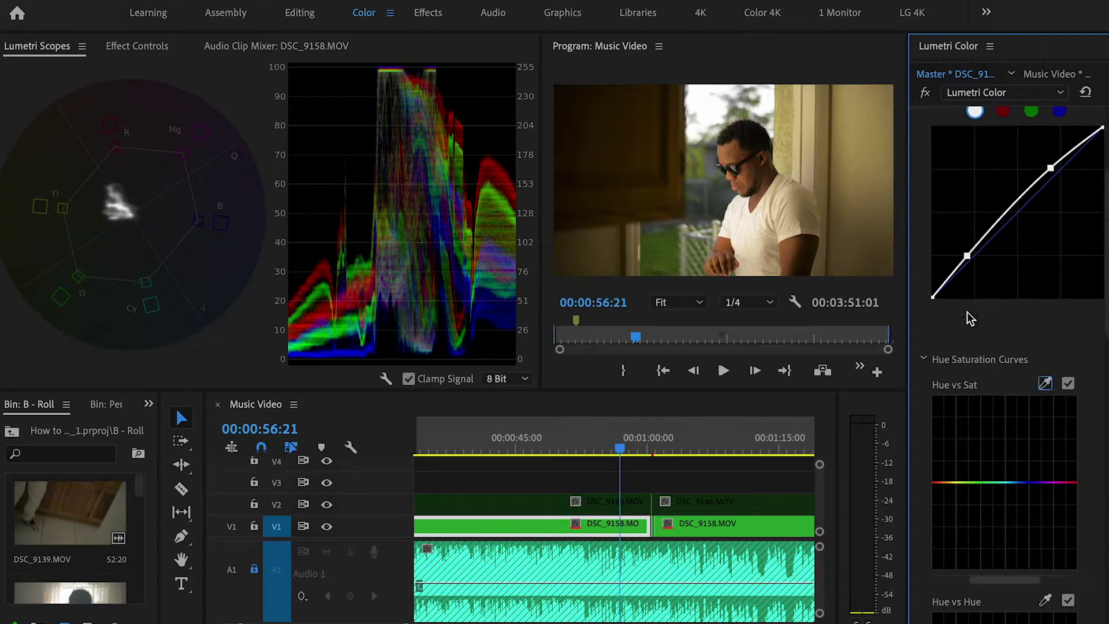
scroll(968, 312, down, 8)
scroll(967, 312, up, 6)
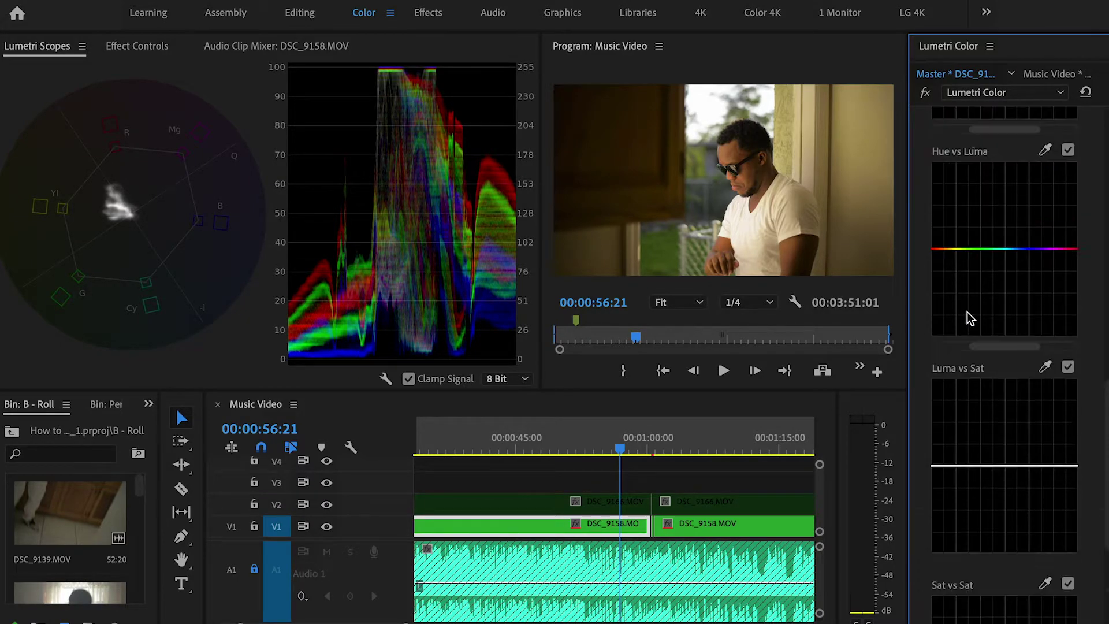
scroll(968, 312, up, 3)
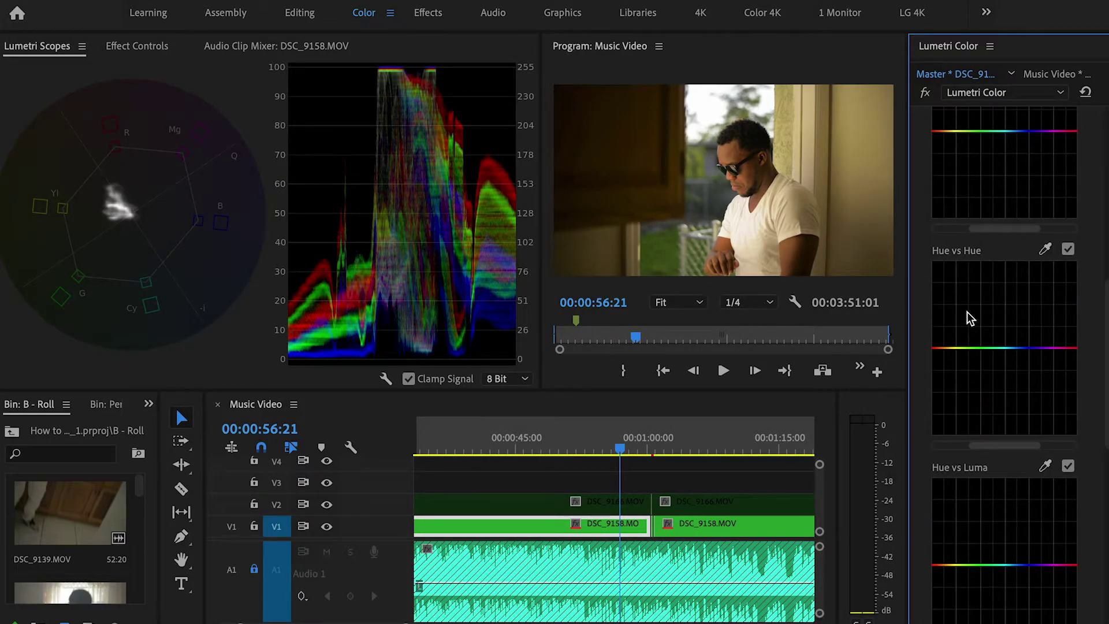
scroll(968, 313, up, 1)
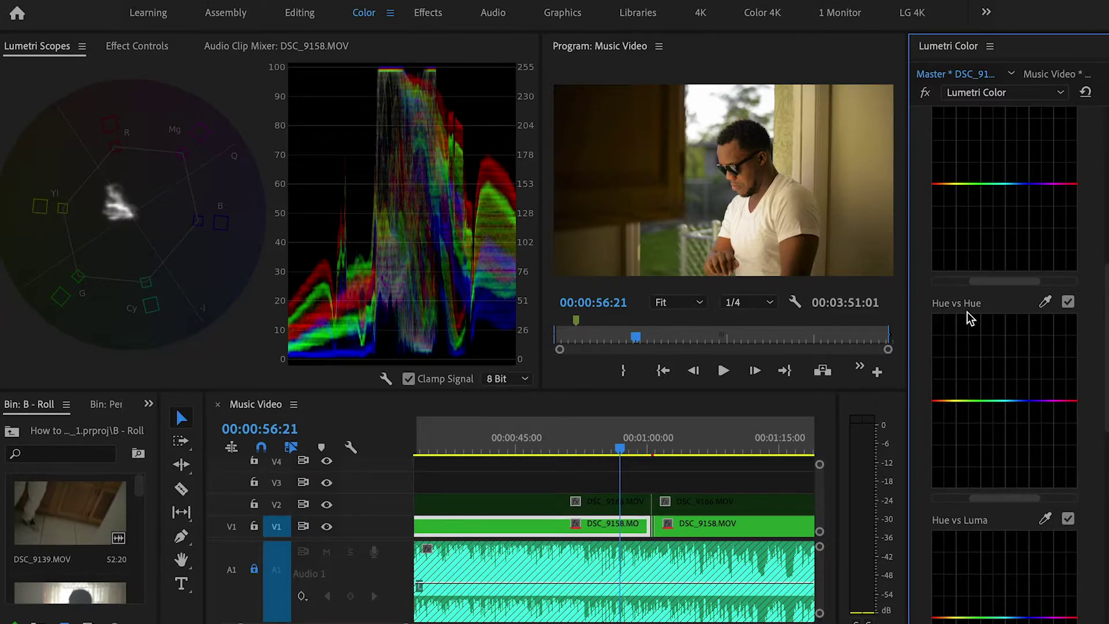
scroll(951, 404, up, 6)
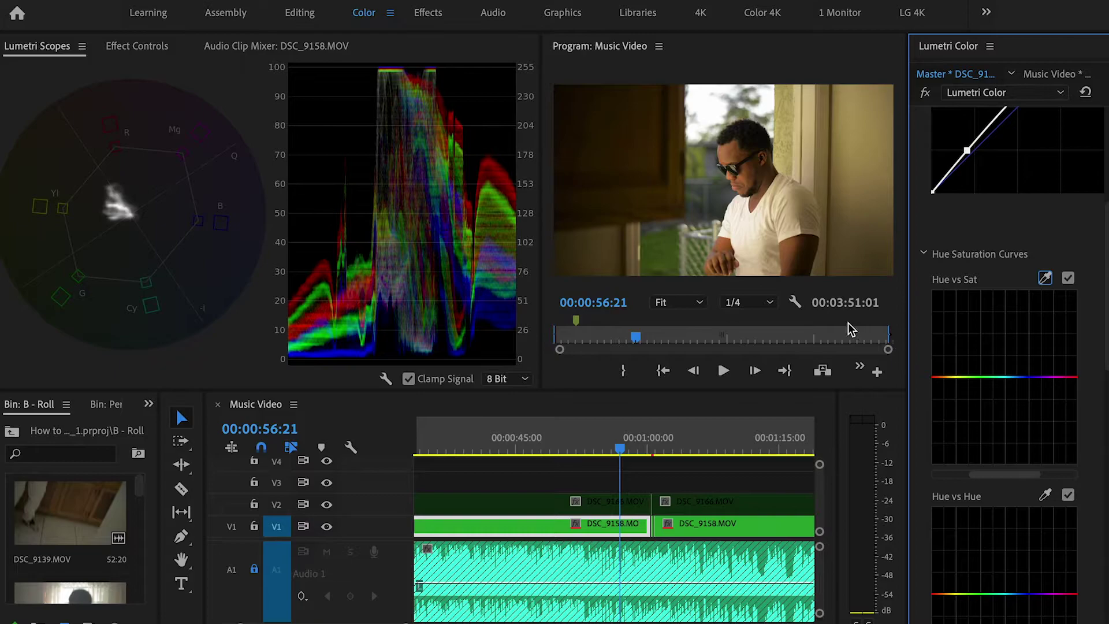
key(ctrl+s)
scroll(985, 232, down, 4)
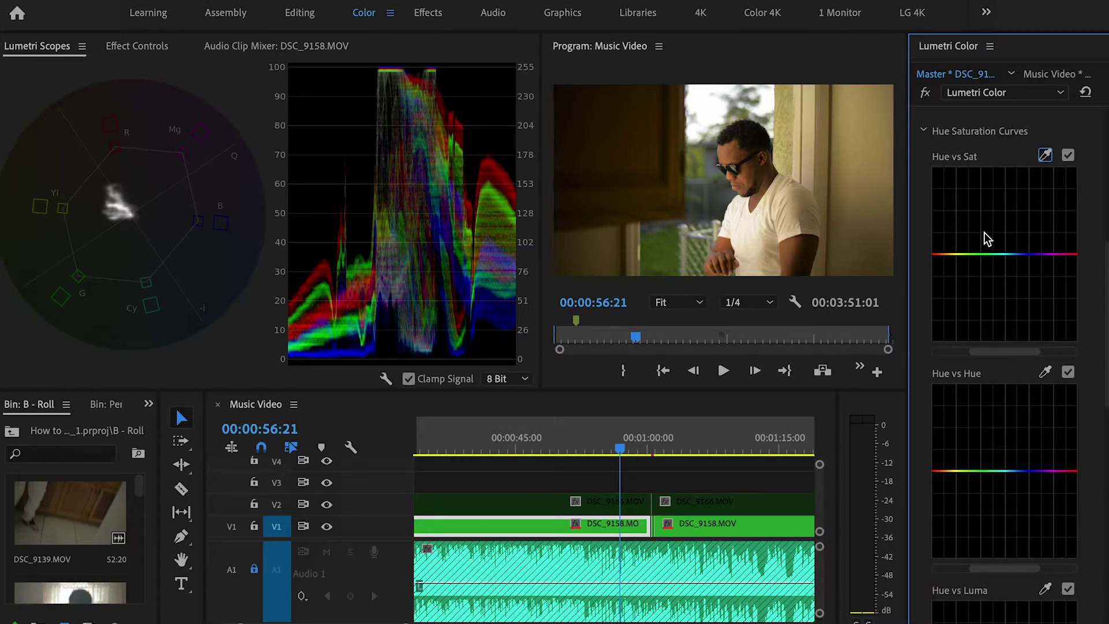
scroll(985, 232, up, 1)
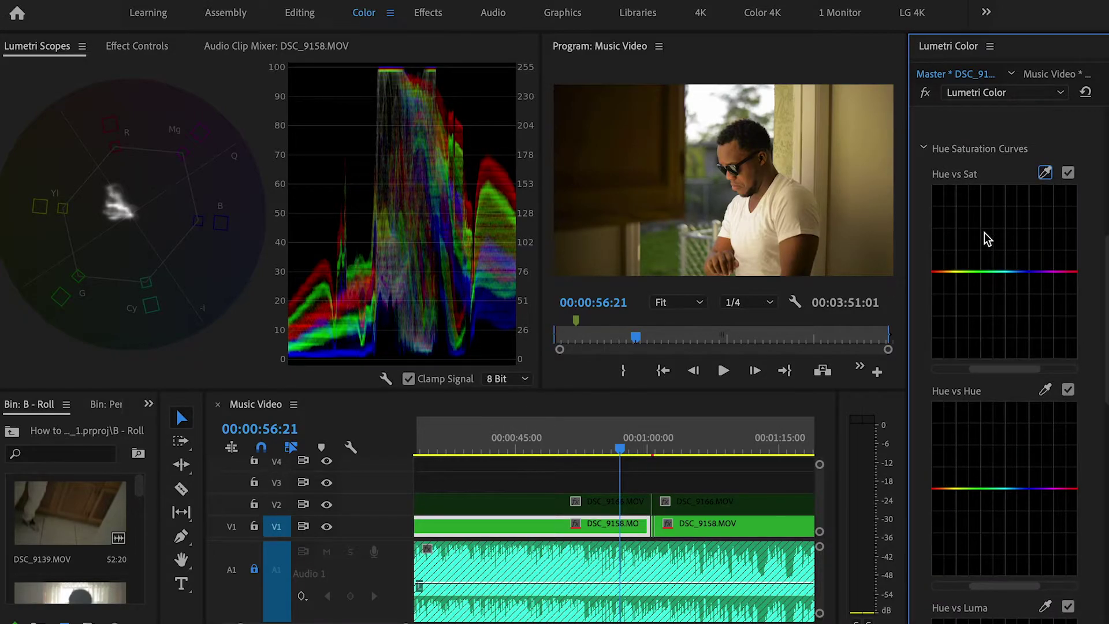
Place three points on the Hue vs Sat curve and pull the middle one down to desaturate greens
click(982, 272)
click(981, 272)
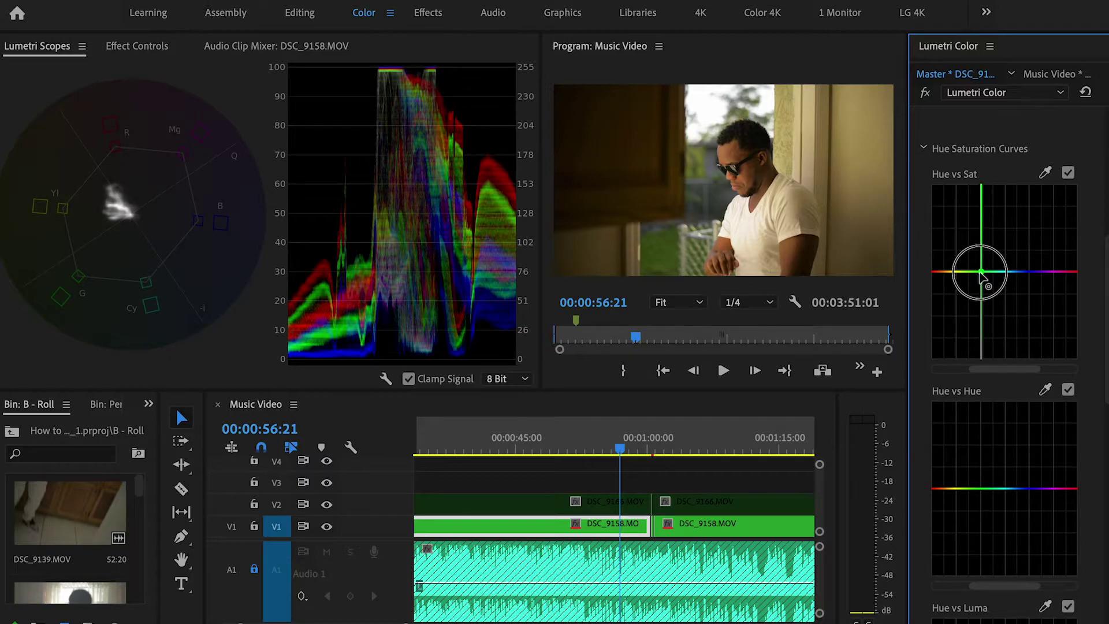
mouse_move(980, 273)
mouse_down()
mouse_move(988, 315)
mouse_move(983, 267)
mouse_up()
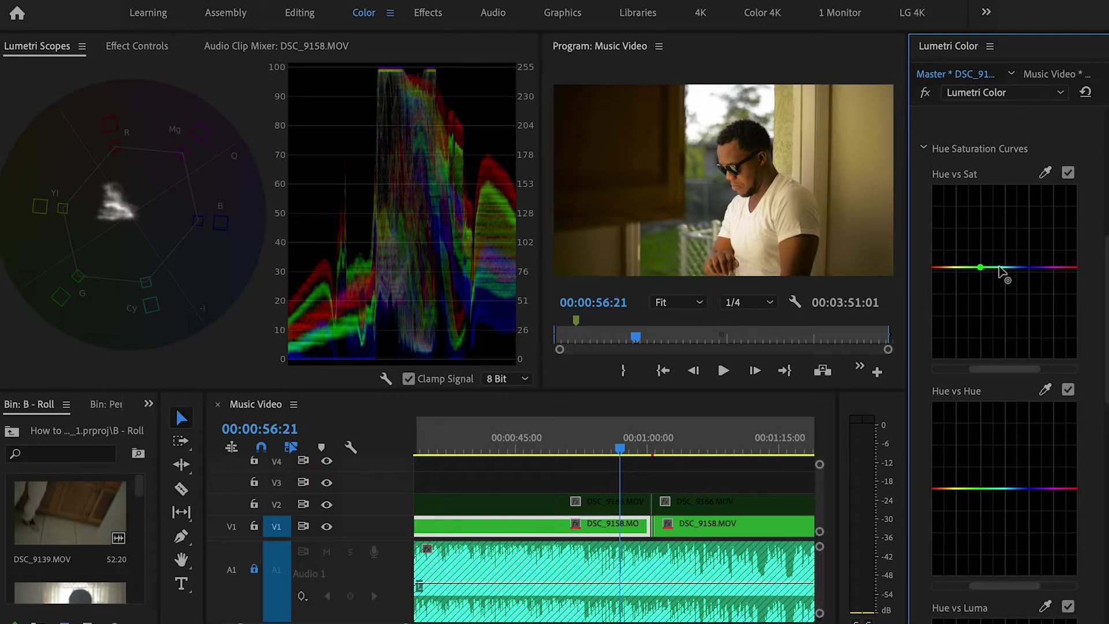
click(992, 268)
click(980, 269)
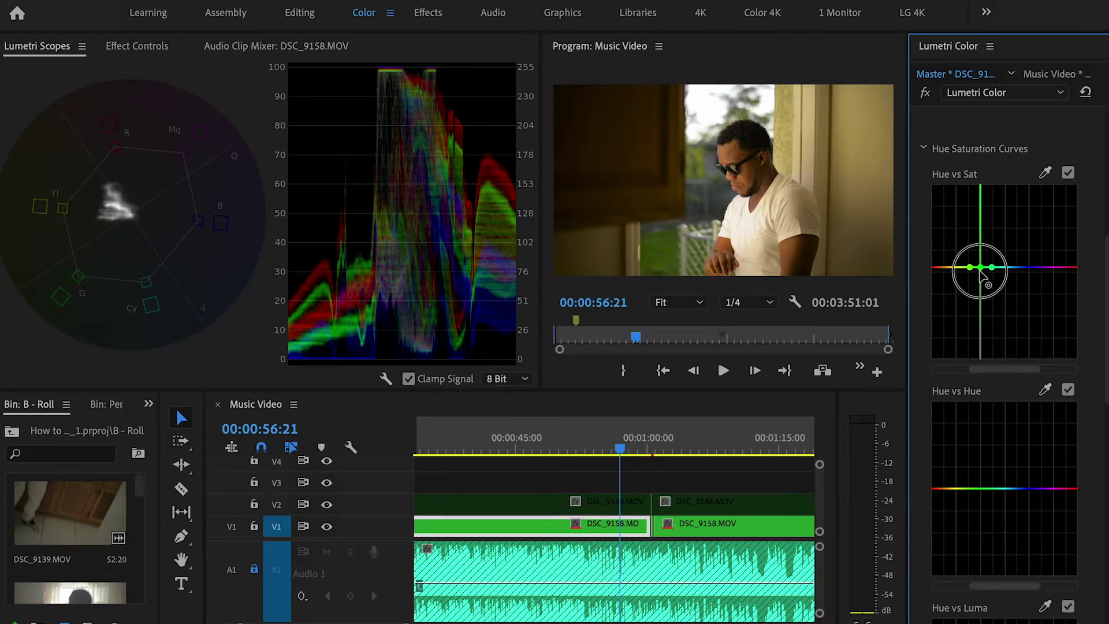
drag(981, 271, 983, 297)
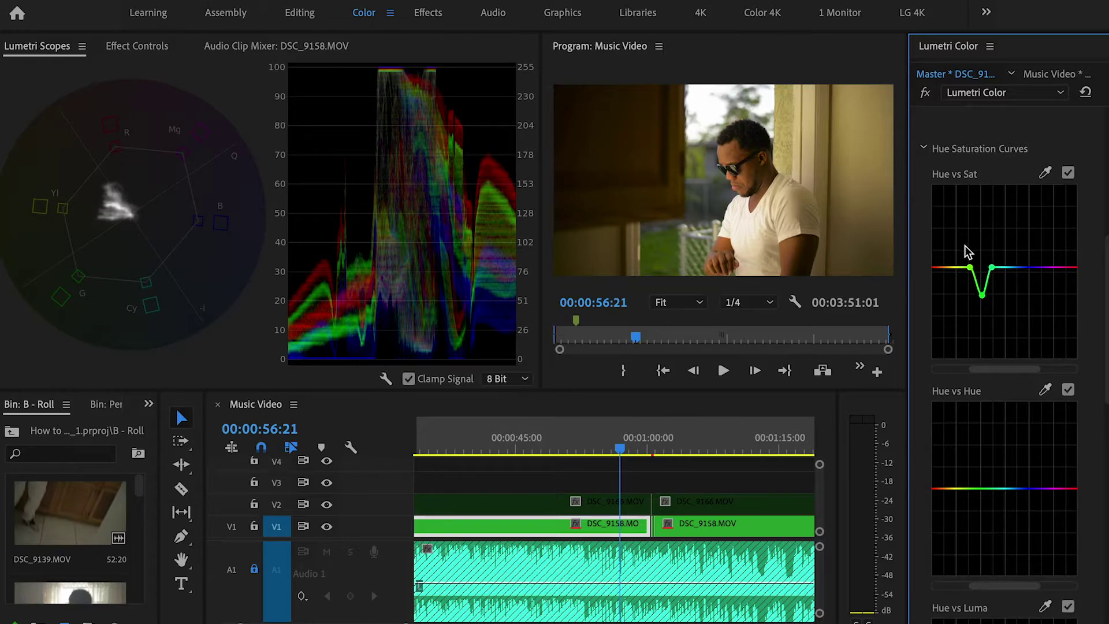
Widen and deepen the green saturation dip, then reset the Hue vs Sat curve to flat
click(969, 268)
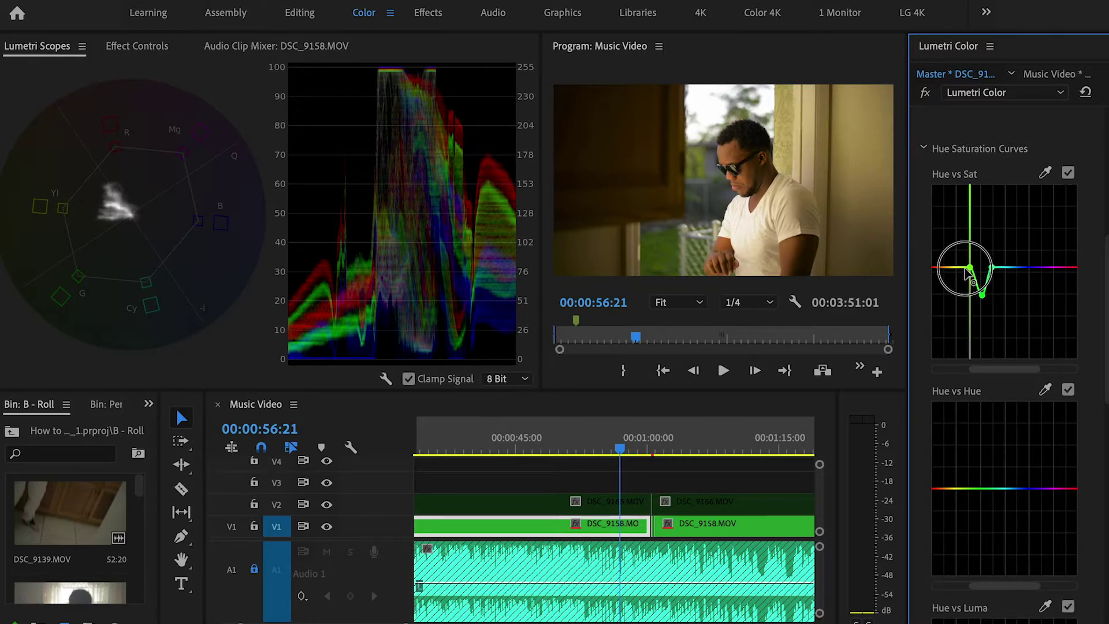
drag(968, 272, 964, 271)
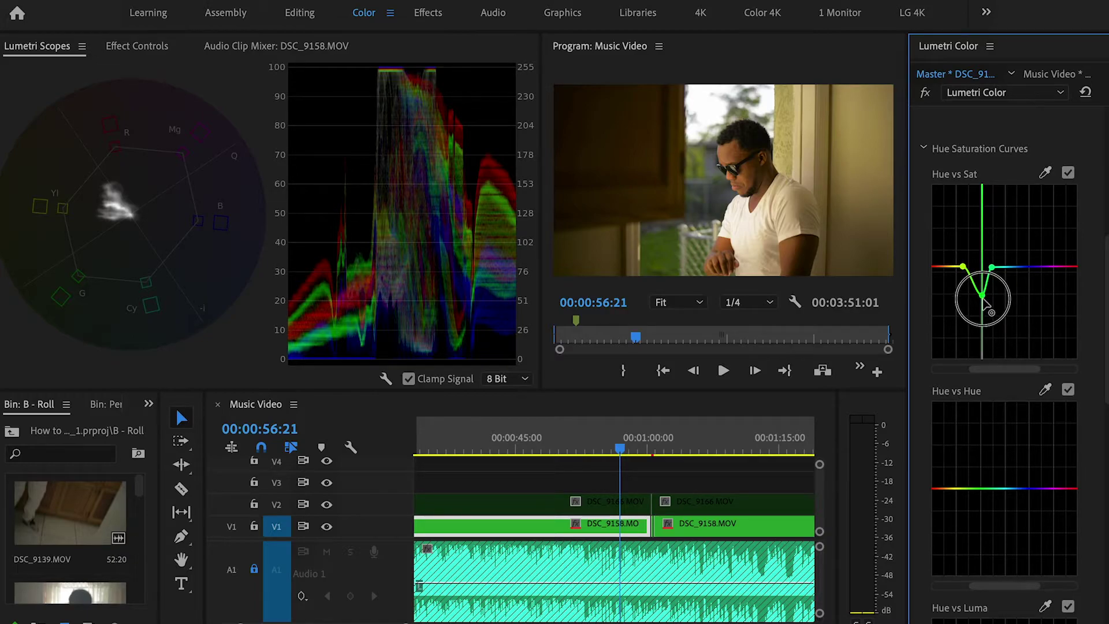
drag(984, 302, 984, 358)
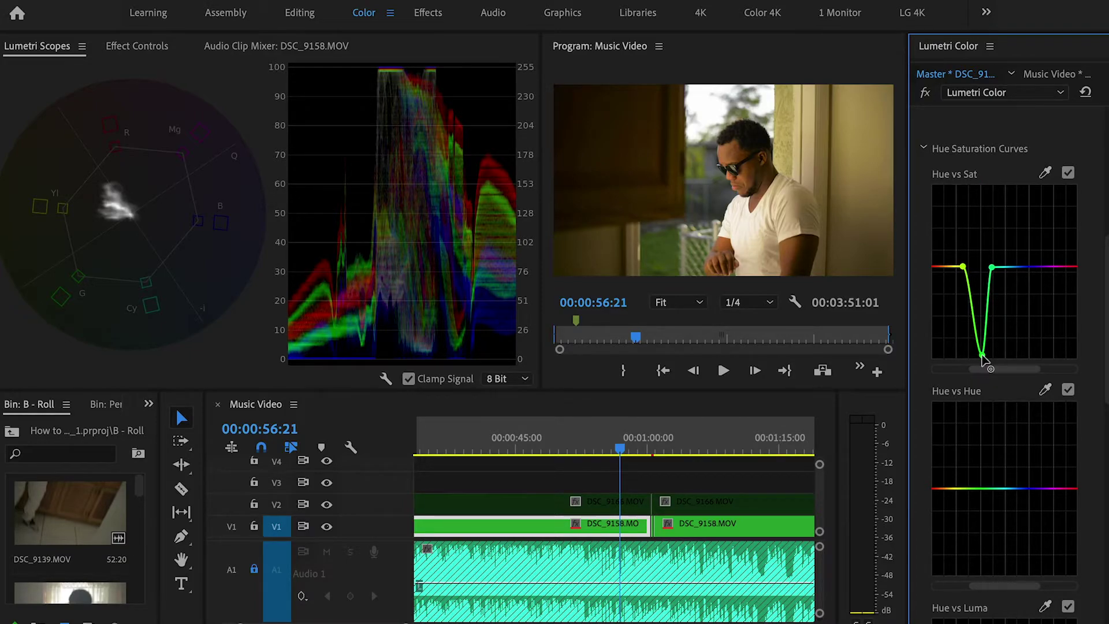
mouse_move(982, 356)
mouse_down()
mouse_move(989, 307)
mouse_move(979, 353)
mouse_up()
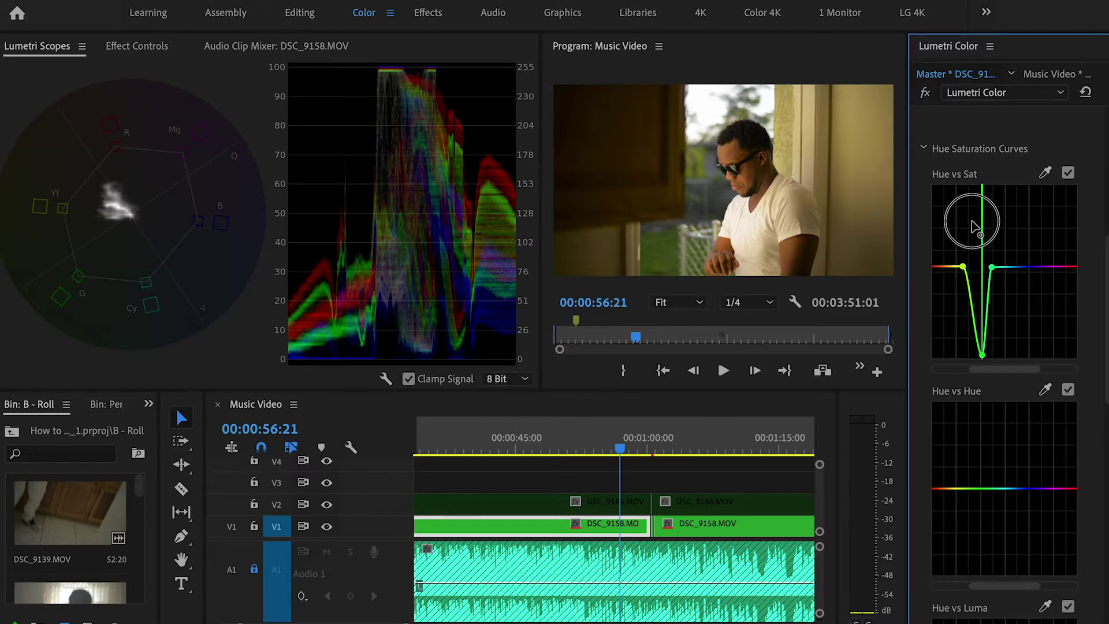
drag(973, 225, 973, 367)
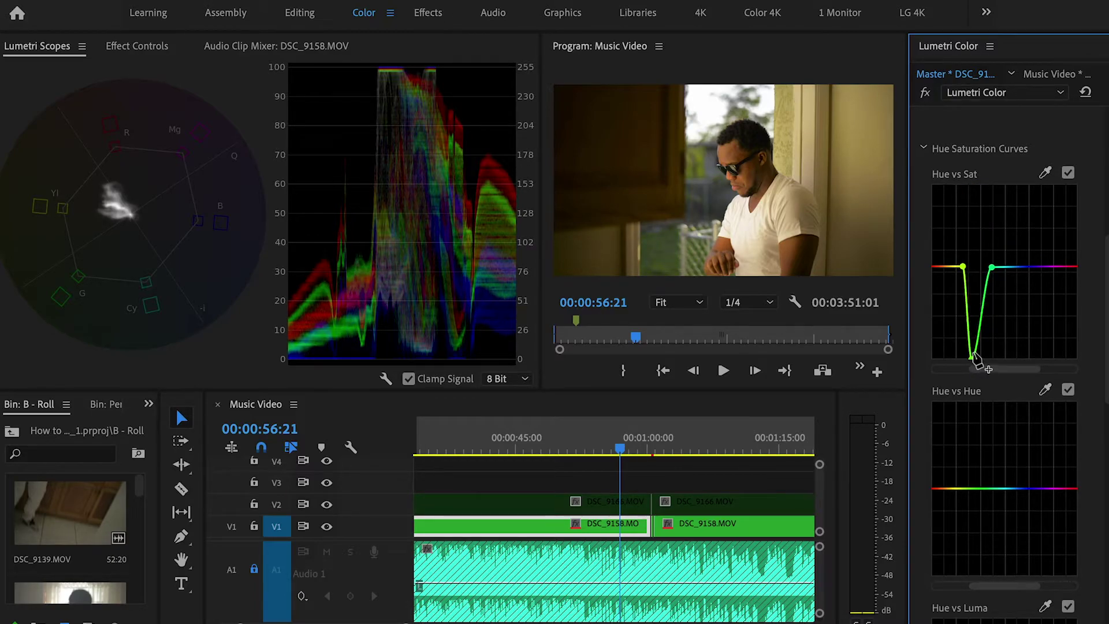
double_click(974, 356)
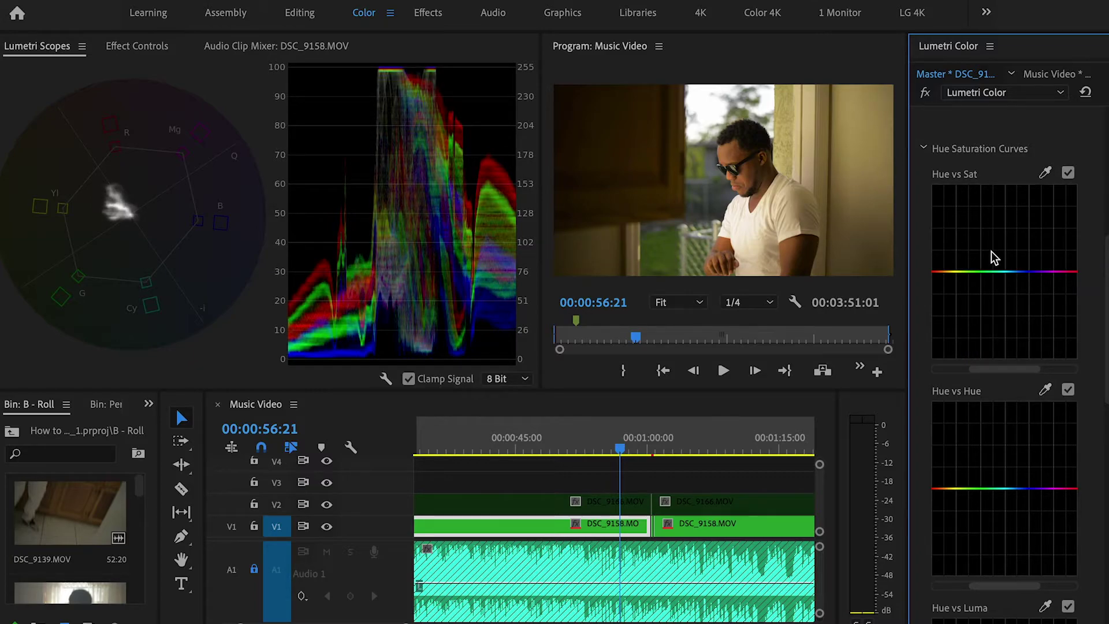
Expand the Color Wheels & Match section for the DSC_9158.MOV master clip
scroll(992, 254, down, 4)
scroll(991, 254, down, 8)
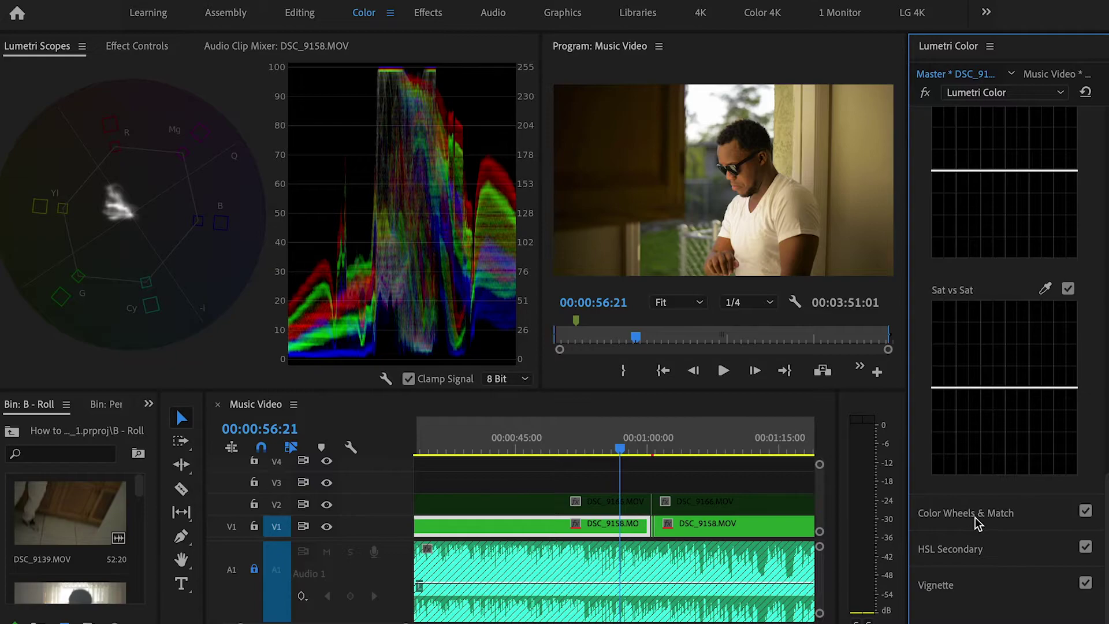
click(975, 518)
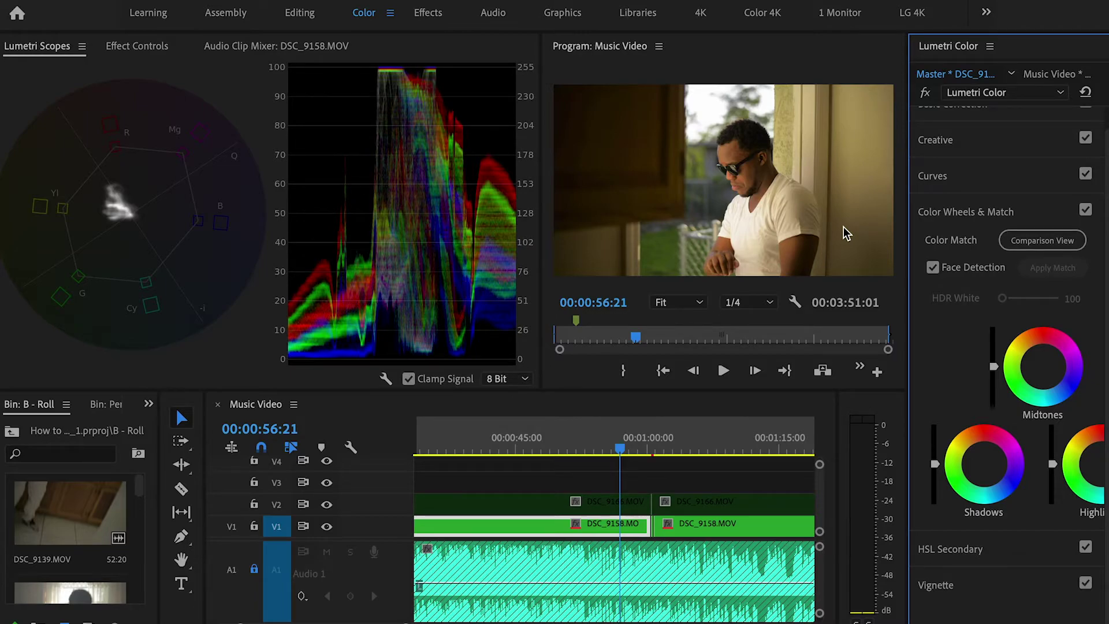
scroll(982, 155, up, 1)
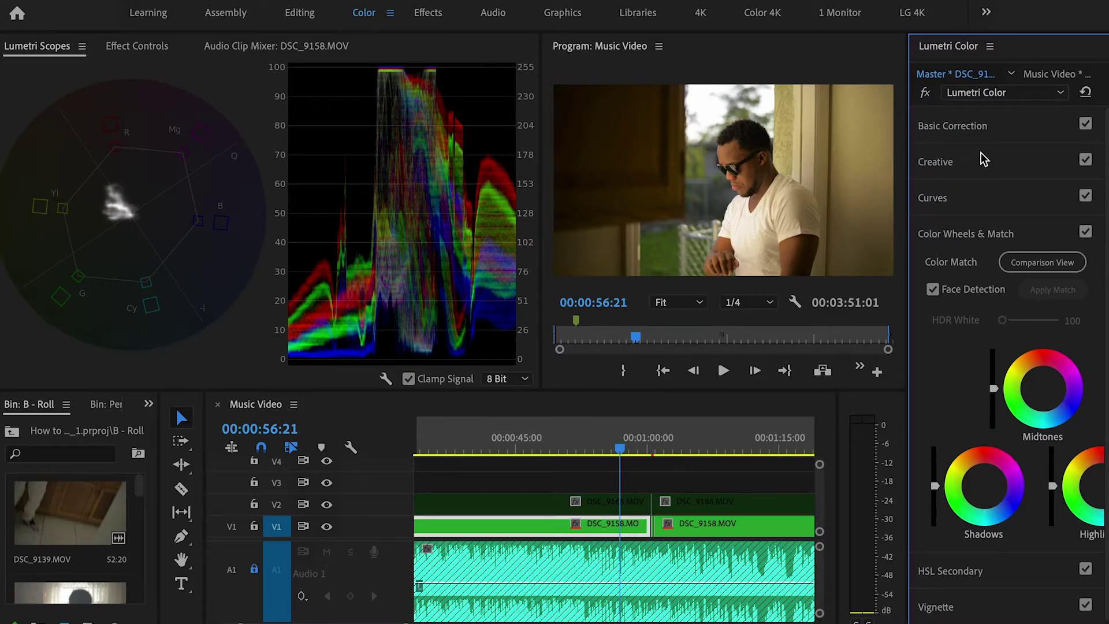
scroll(965, 204, down, 1)
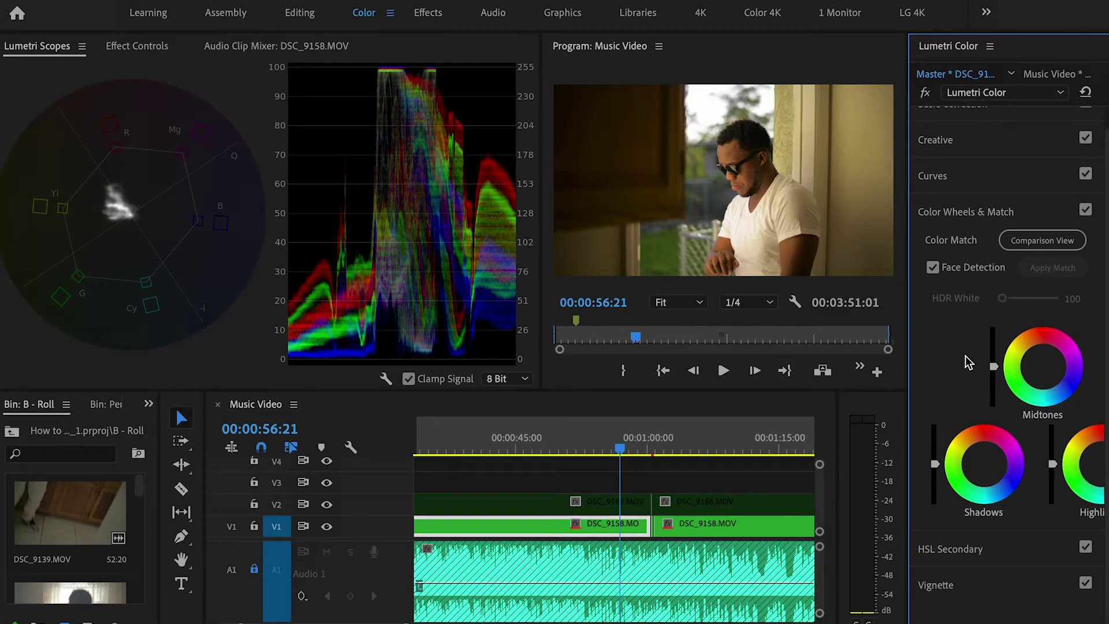
Key the background foliage greens in HSL Secondary, then widen the key's saturation and lightness ranges
click(968, 548)
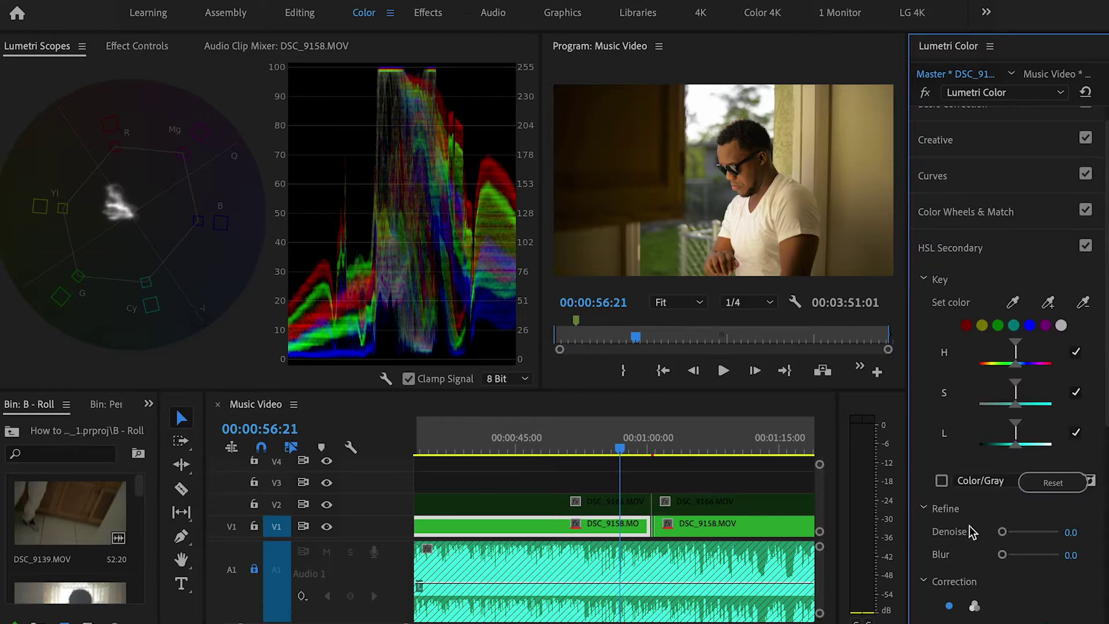
scroll(1032, 351, down, 15)
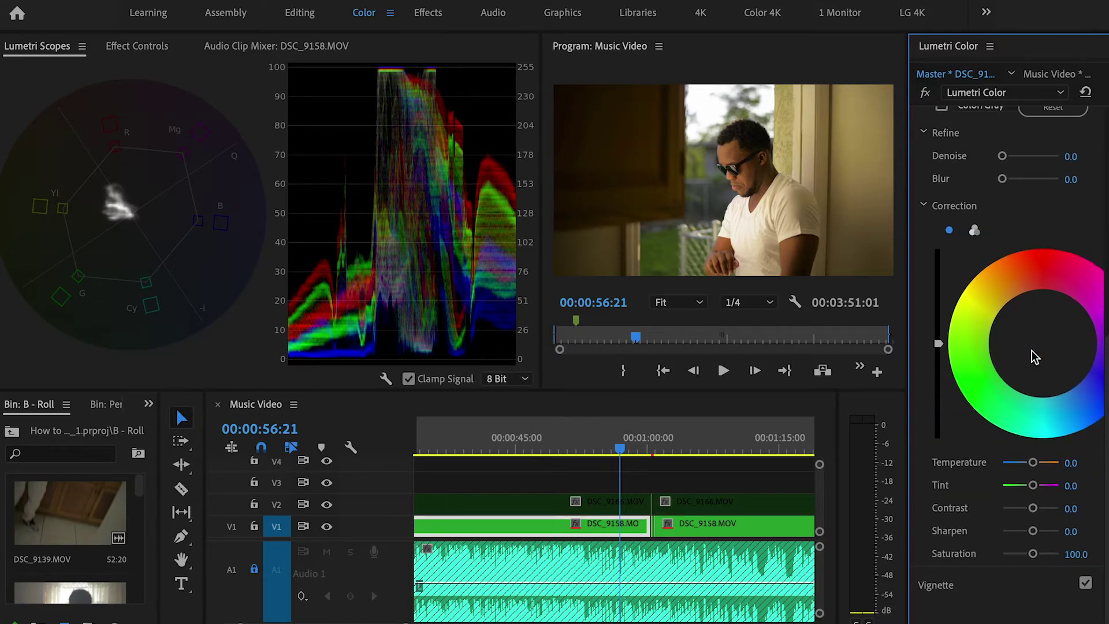
scroll(1018, 389, up, 13)
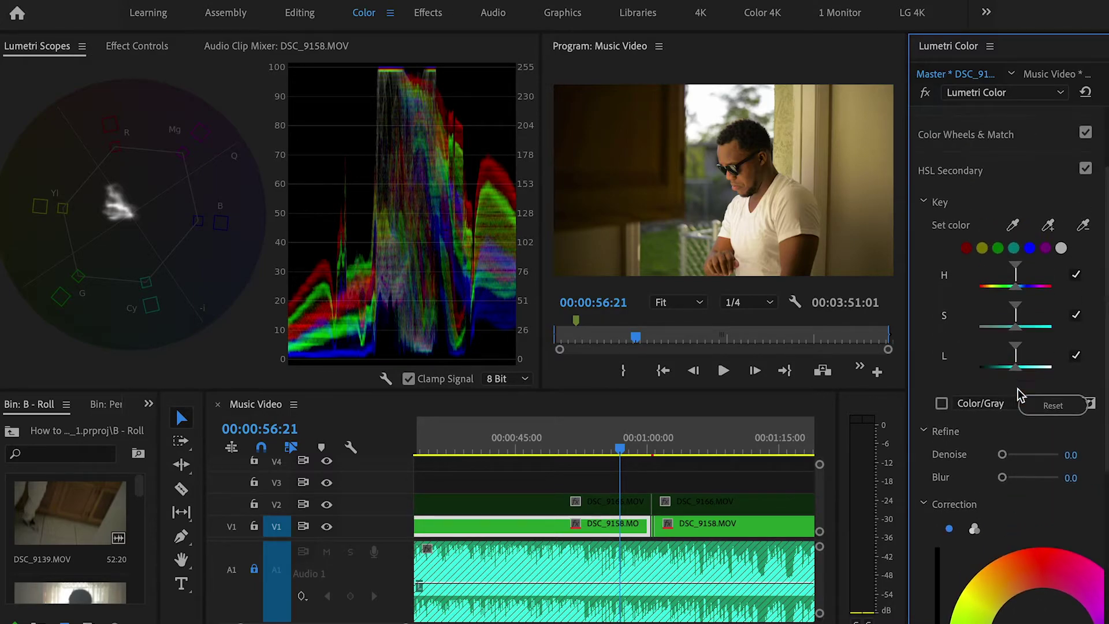
click(1050, 243)
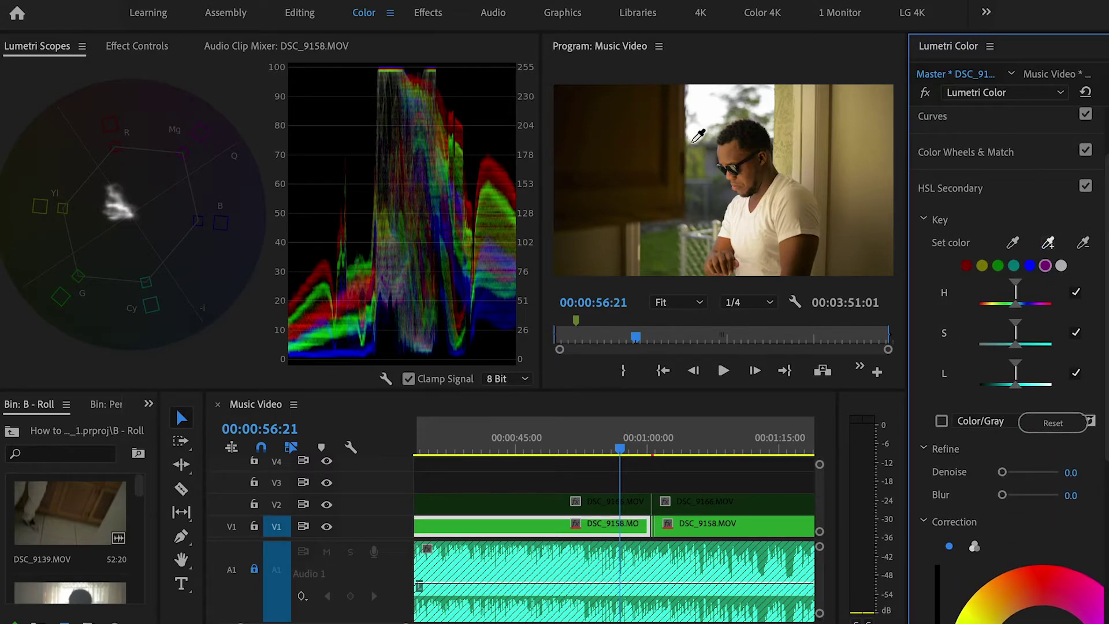
click(672, 254)
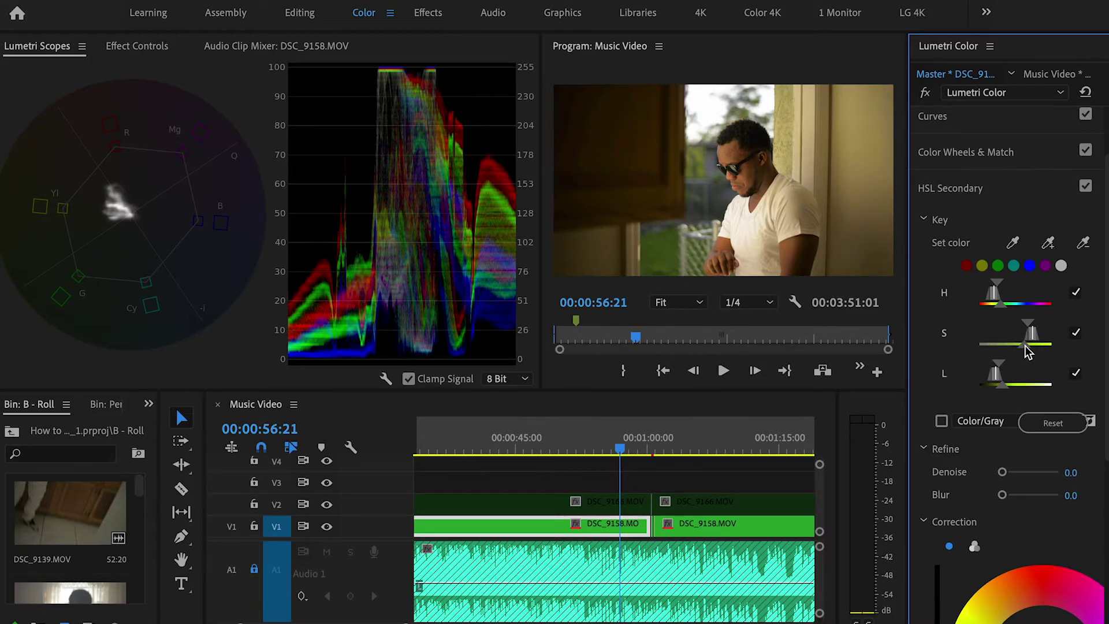
drag(1026, 347, 976, 346)
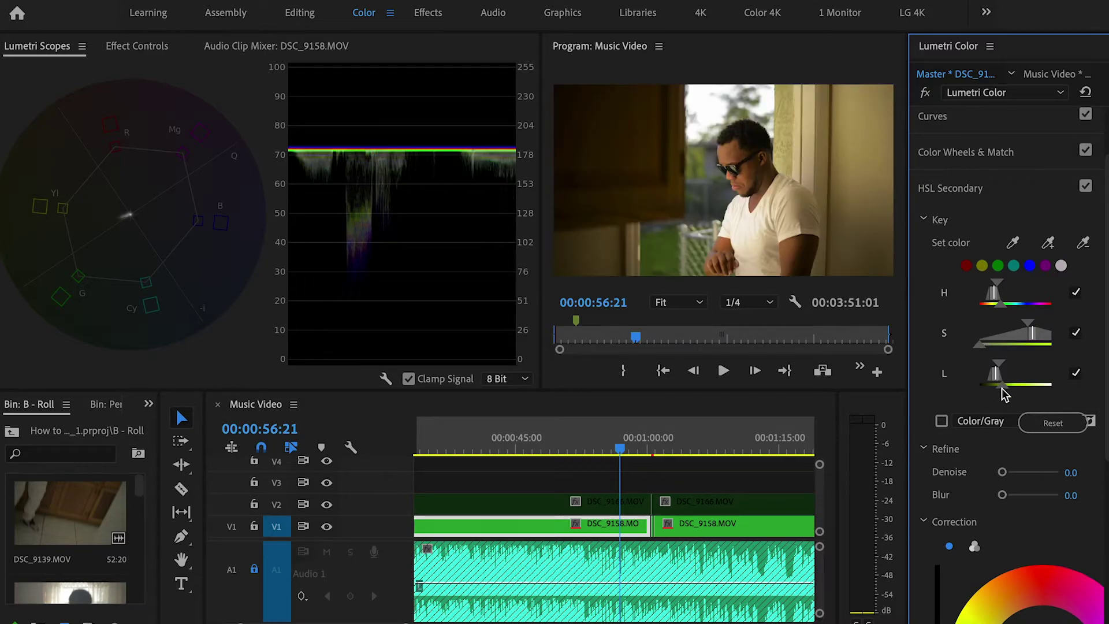
drag(1003, 382, 1068, 381)
Set the keyed greens' saturation to 43.1 and maximize the Program Monitor
scroll(1040, 277, down, 5)
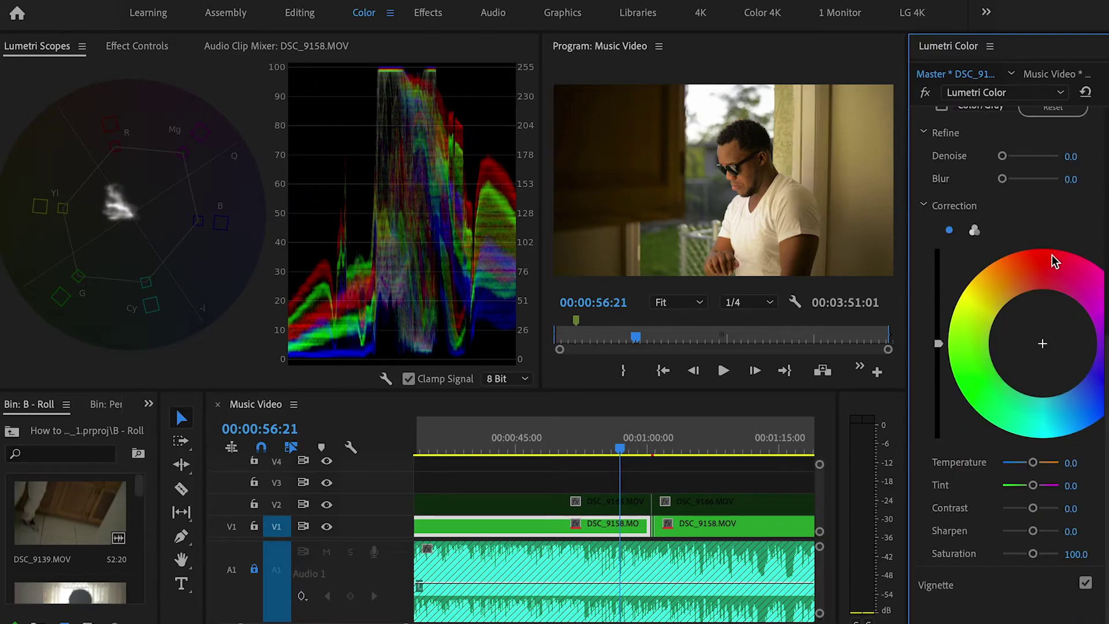
click(1018, 553)
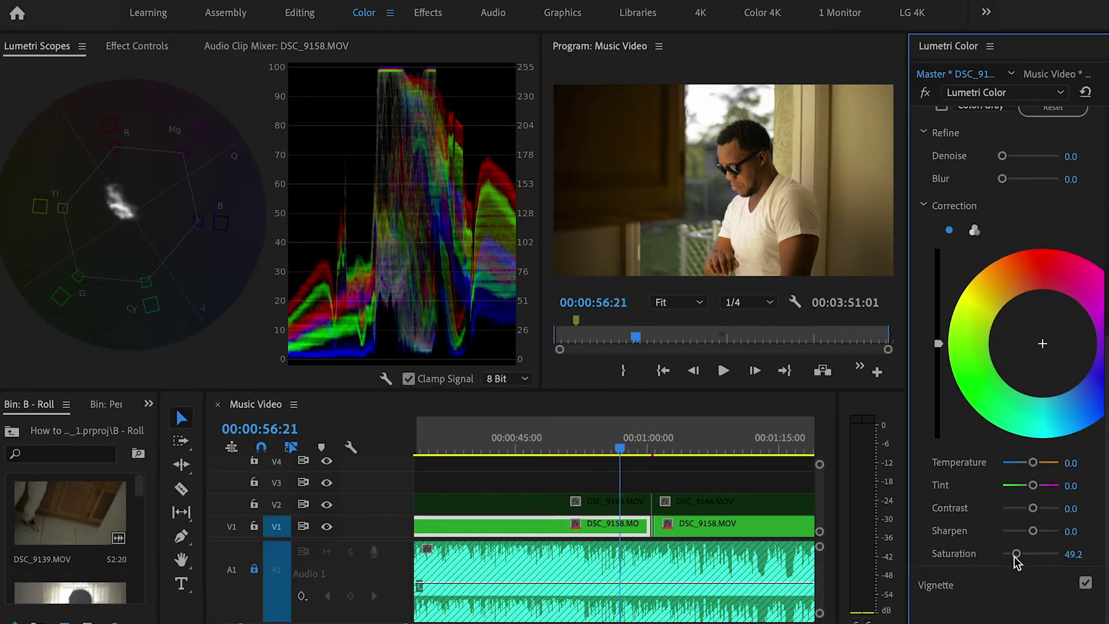
mouse_move(1015, 557)
mouse_down()
mouse_move(1041, 556)
mouse_move(1011, 556)
mouse_up()
click(1025, 554)
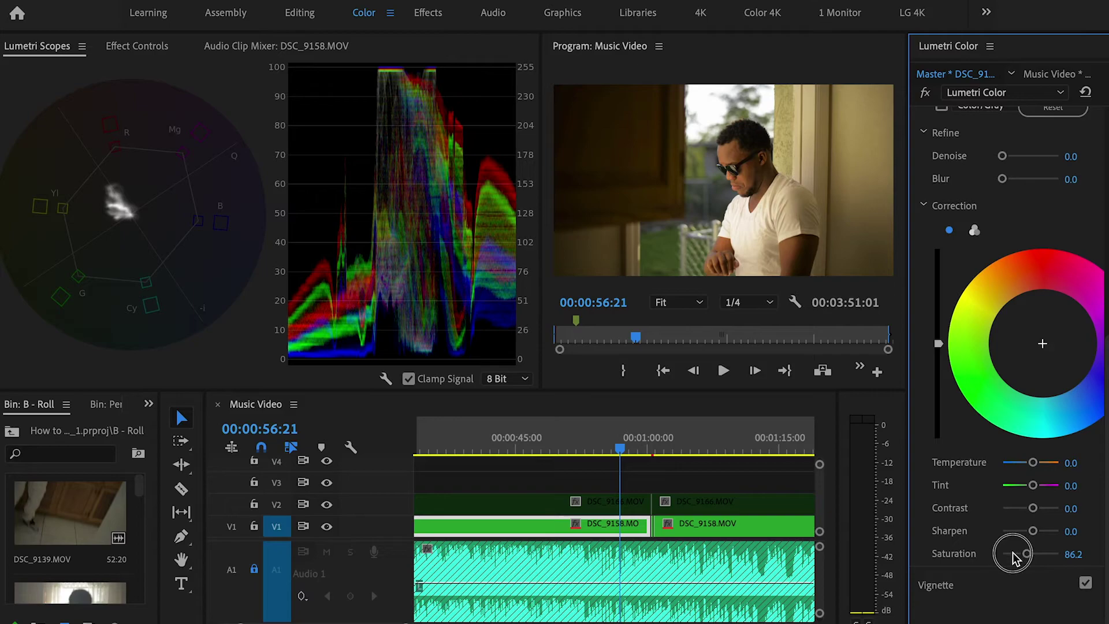
click(1013, 554)
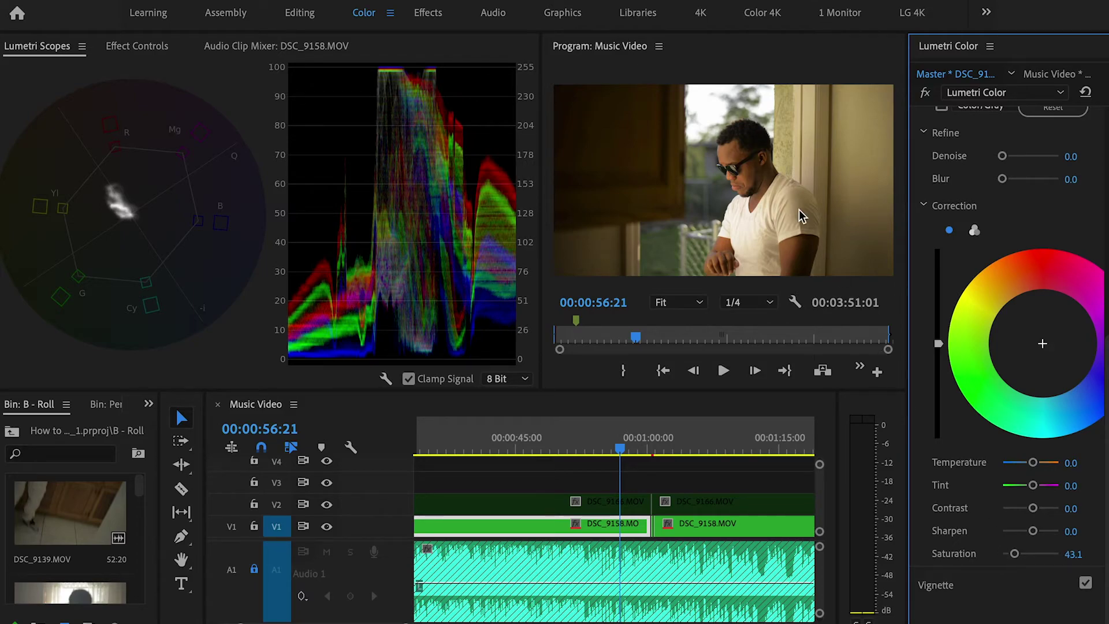
key(grave)
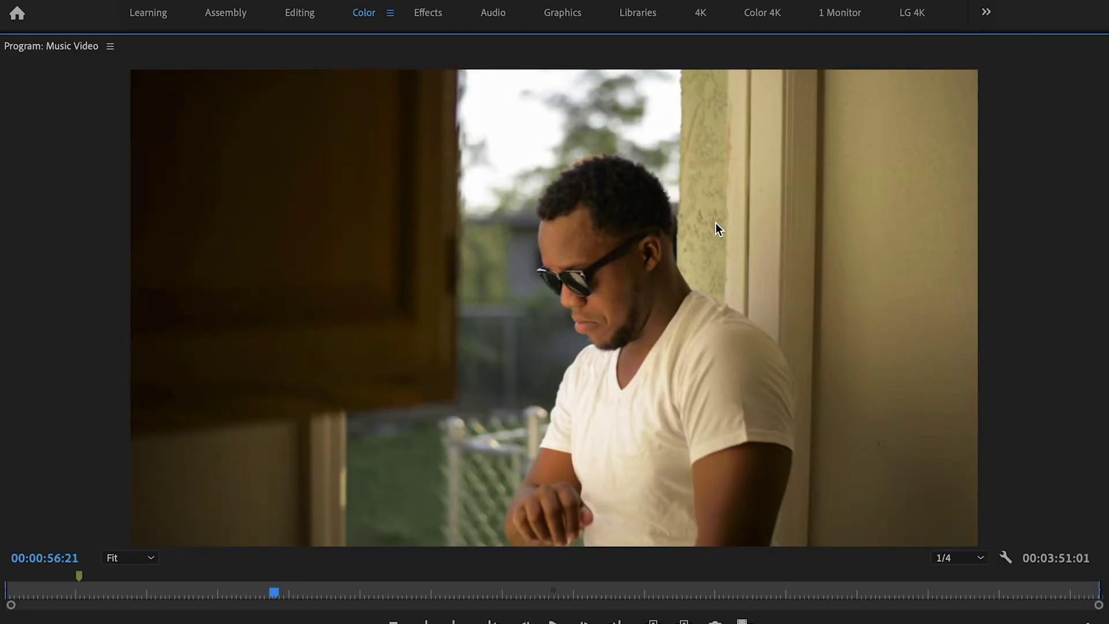
Restore the monitor, show DSC_9158.MOV's Basic Correction values (Contrast 50.8, Highlights 38.5, Shadows 20.0), then save the project
key(grave)
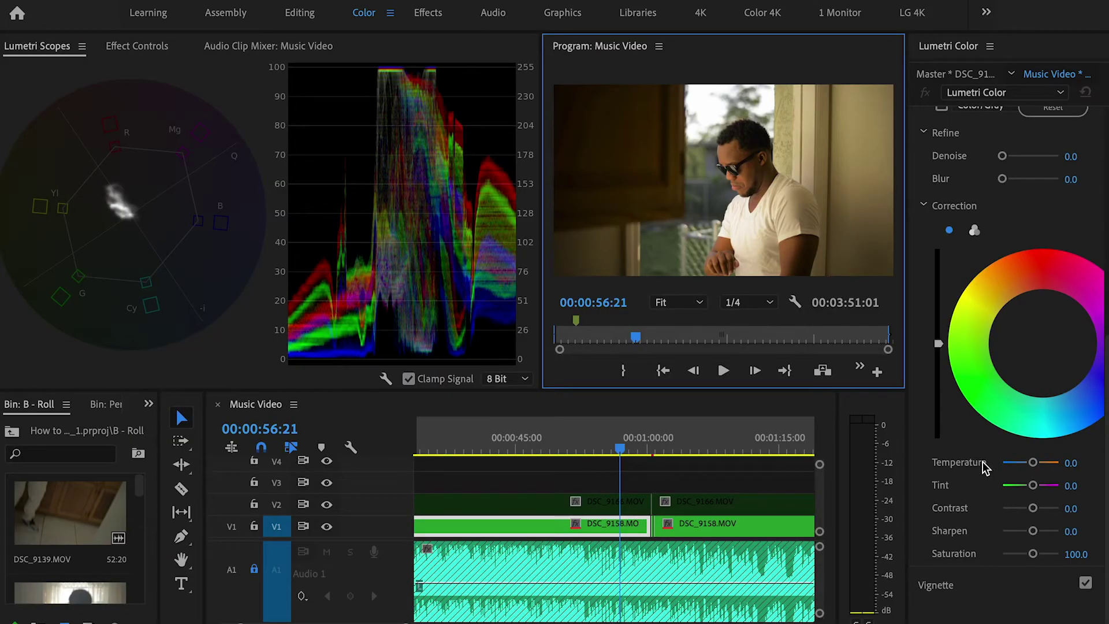
scroll(987, 477, up, 1)
scroll(988, 483, up, 8)
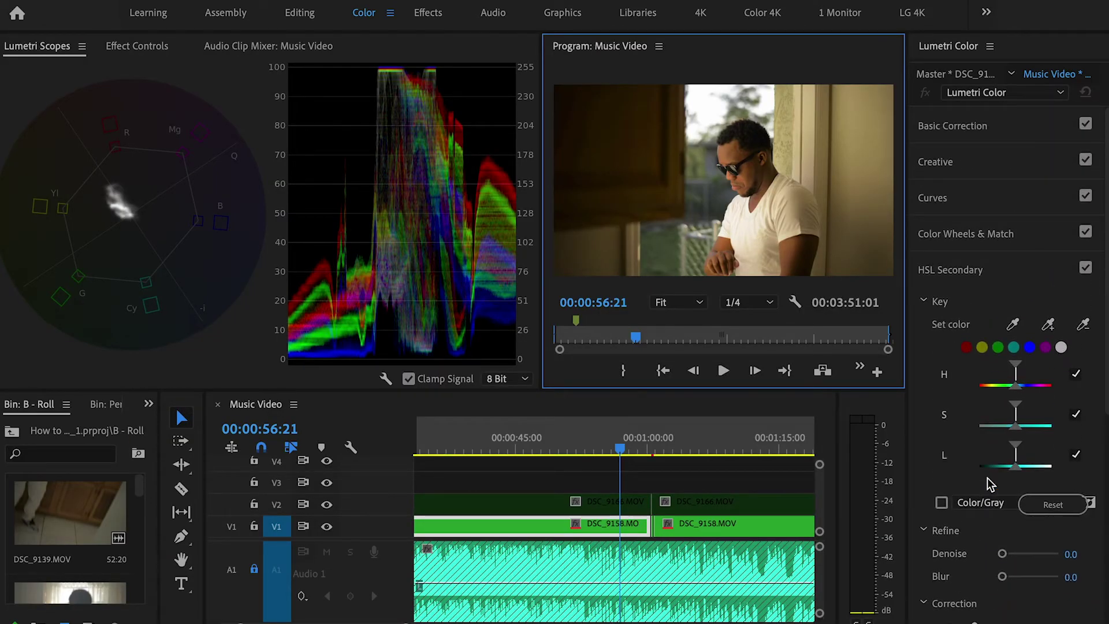
click(943, 275)
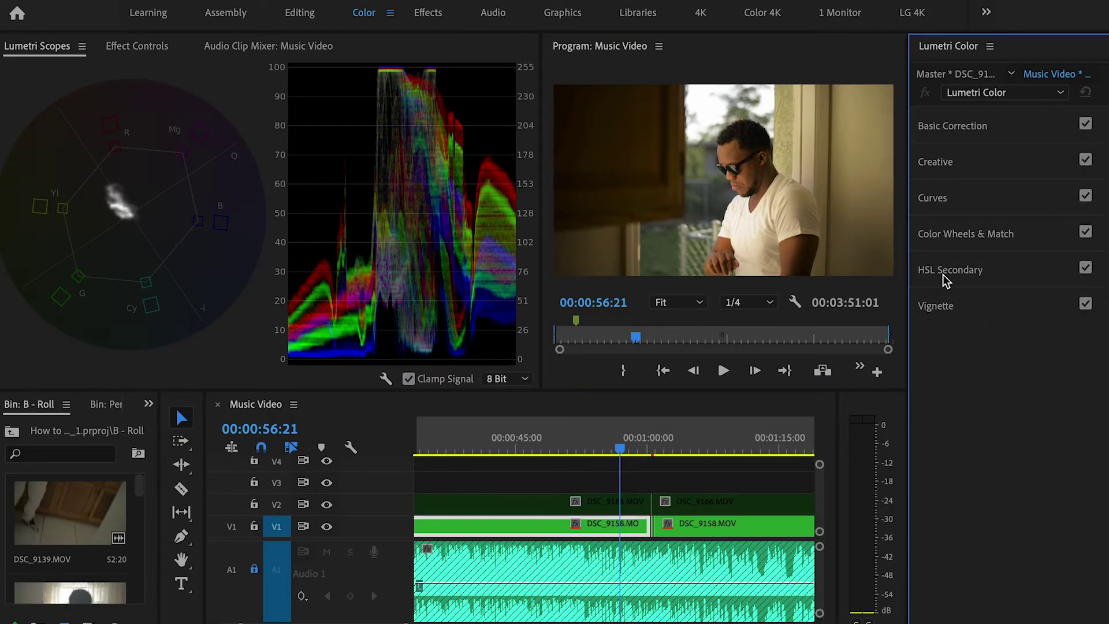
click(996, 137)
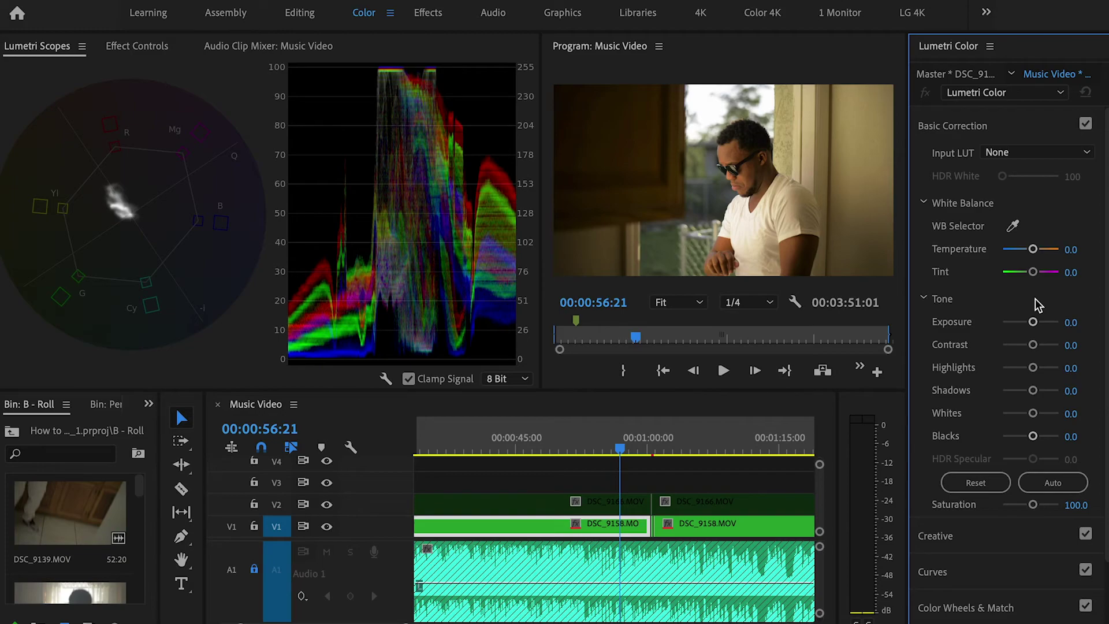
click(955, 74)
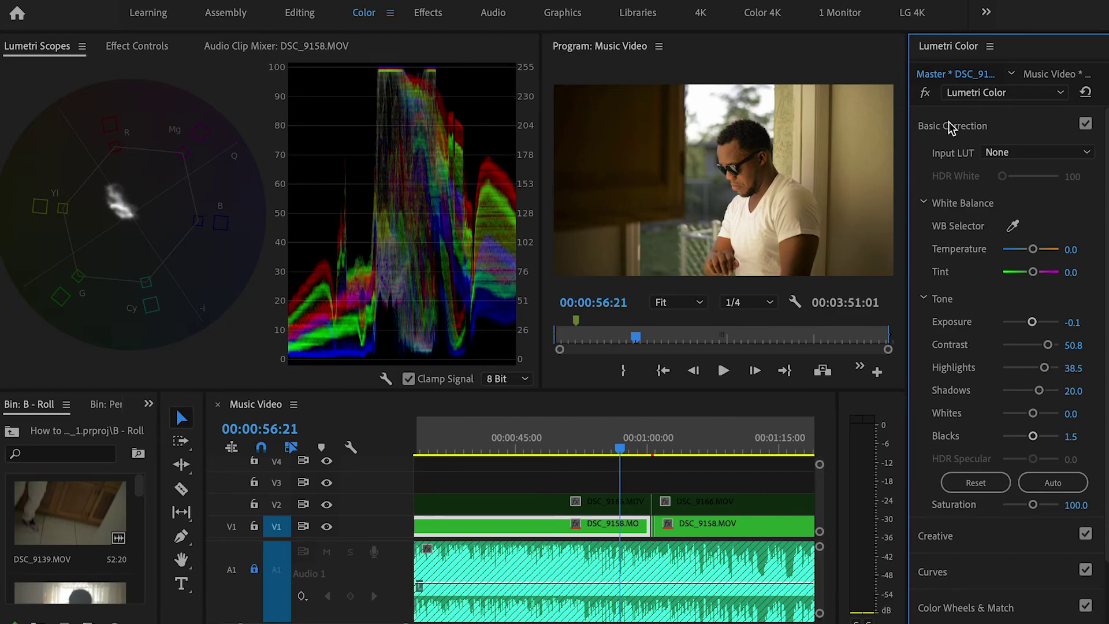
key(ctrl+s)
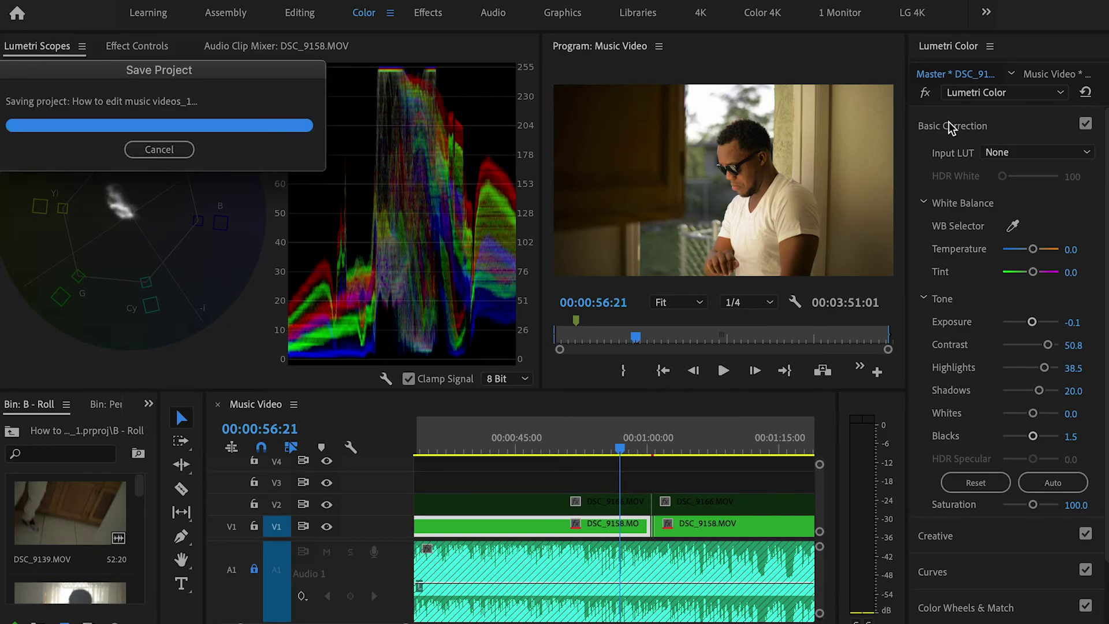